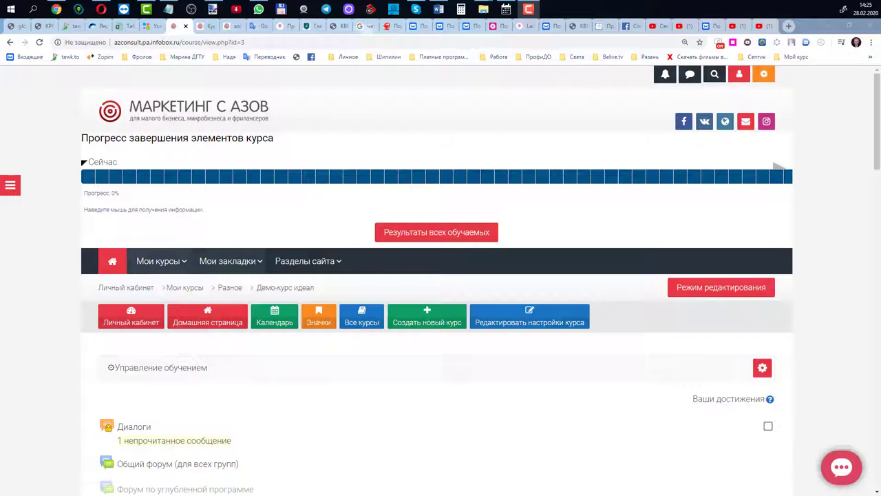
Check the site notifications and the messaging contacts, closing each when done.
left_click(663, 75)
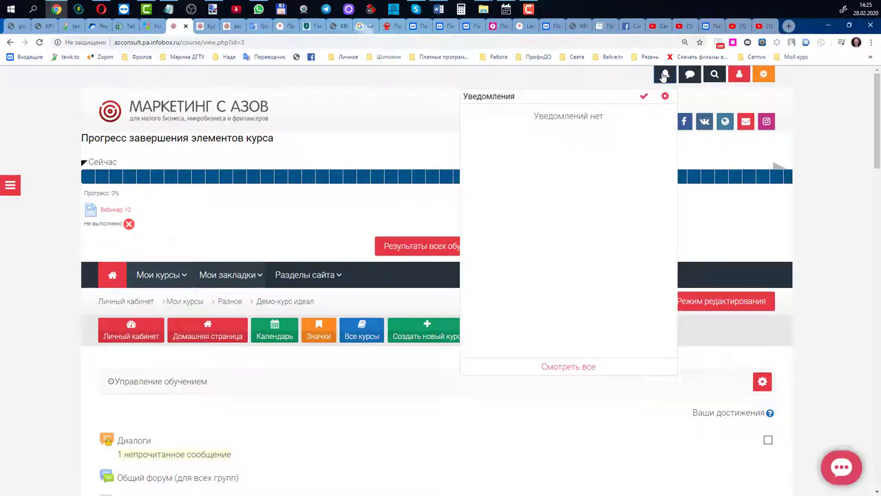
left_click(663, 75)
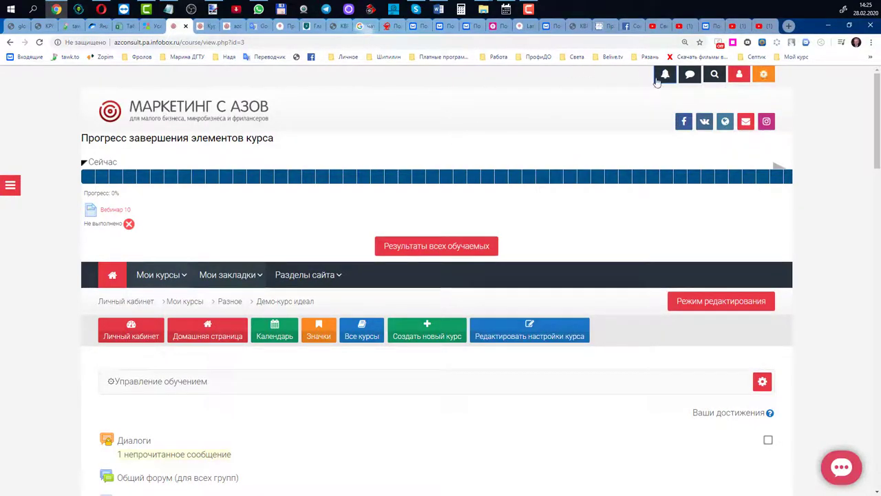
left_click(664, 76)
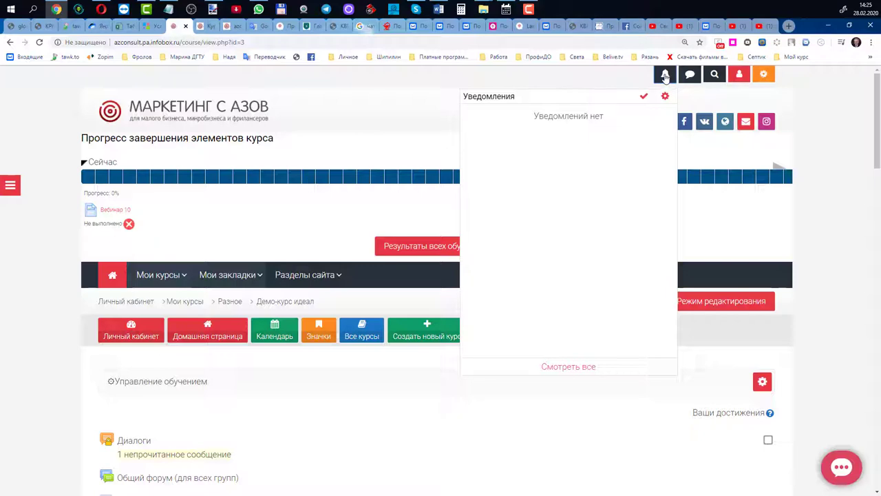
left_click(664, 76)
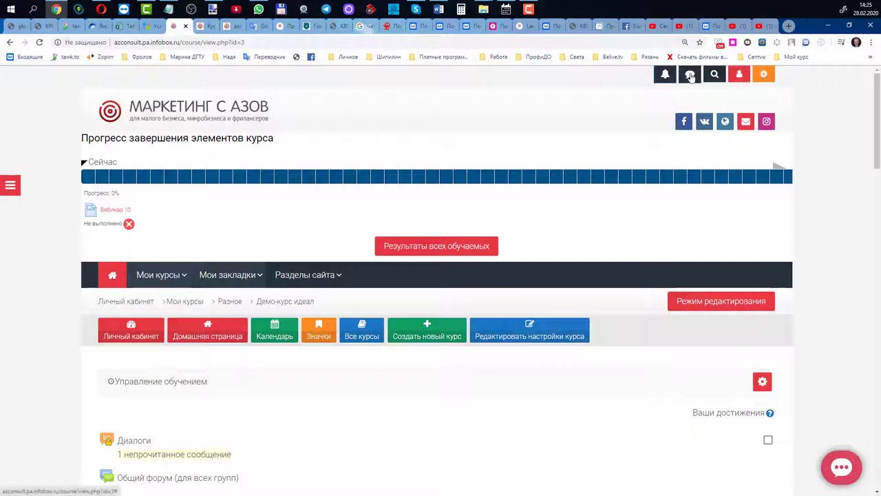
left_click(689, 74)
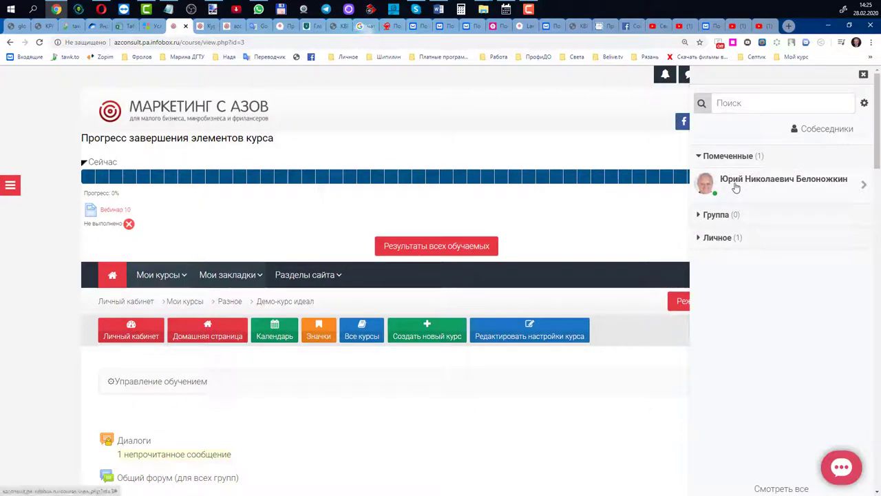
left_click(864, 75)
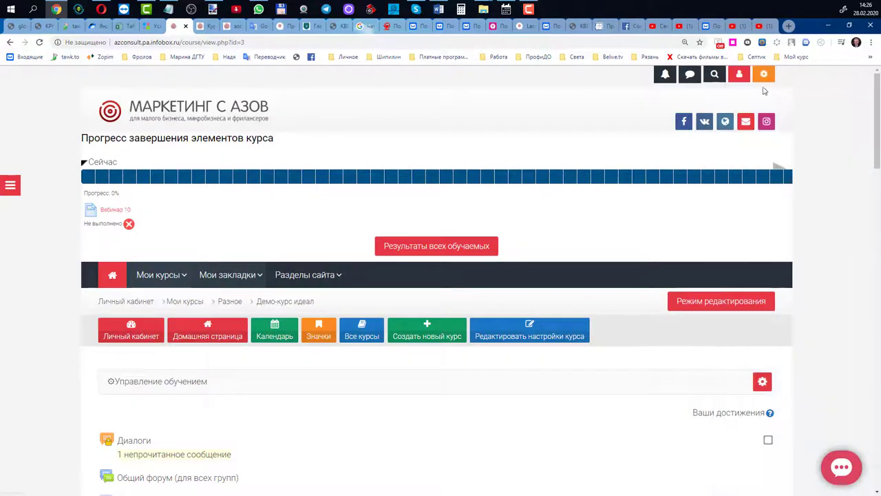
View the course search field and the theme settings links in the page header.
left_click(713, 75)
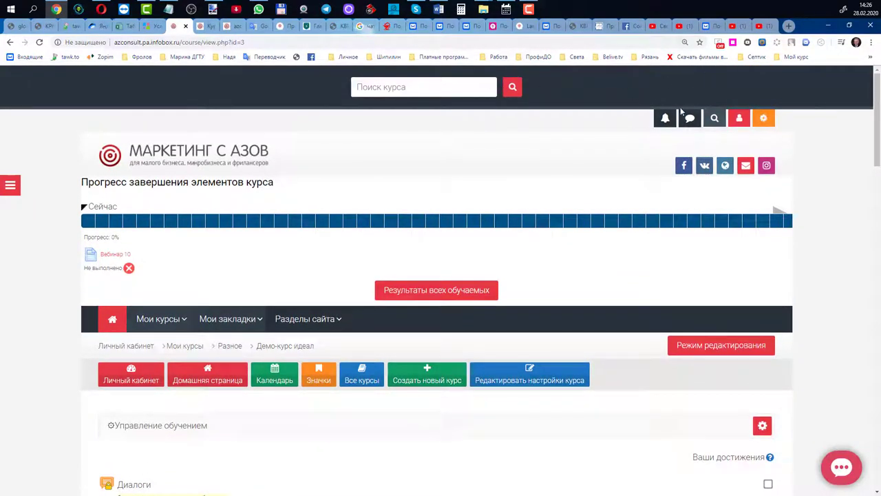
left_click(763, 118)
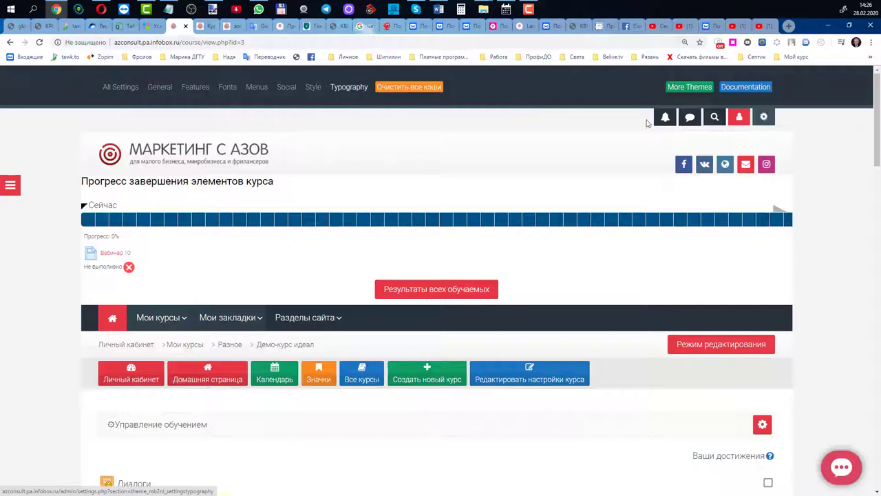
Open the account's "О пользователе" profile page and review its user details, course information, reports and login sections.
left_click(741, 119)
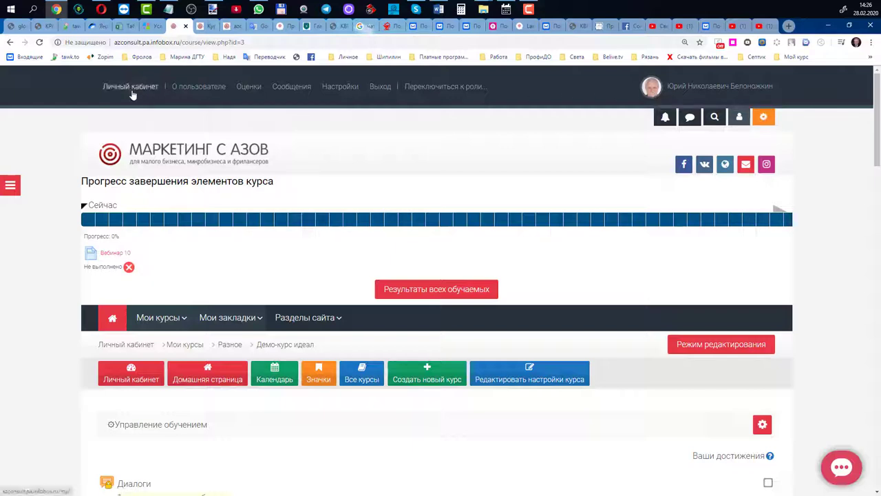
left_click(197, 90)
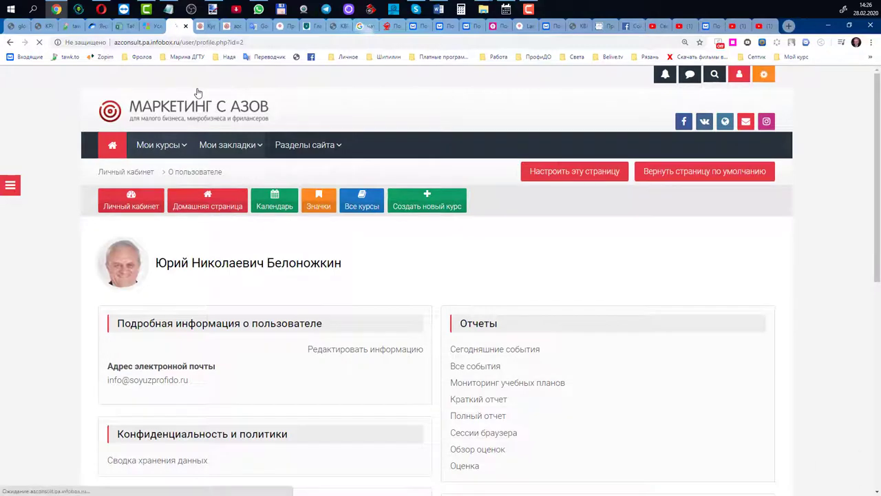
scroll(51, 250, "down", 2)
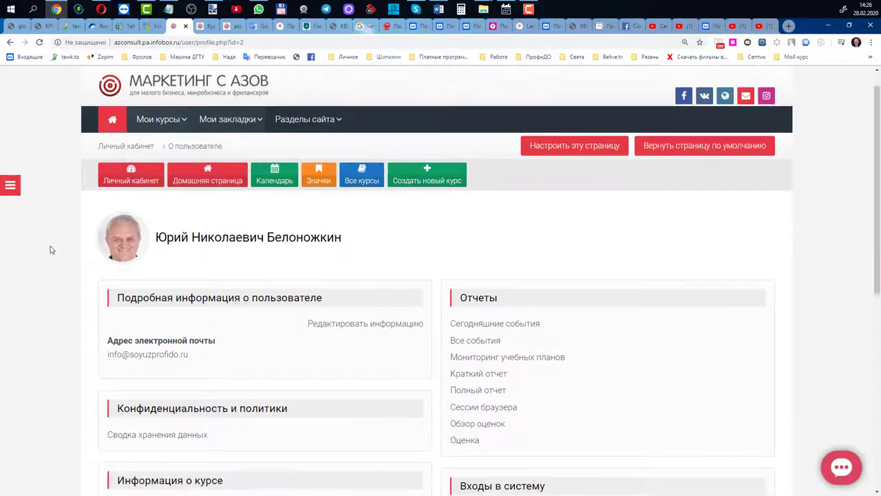
scroll(51, 250, "down", 2)
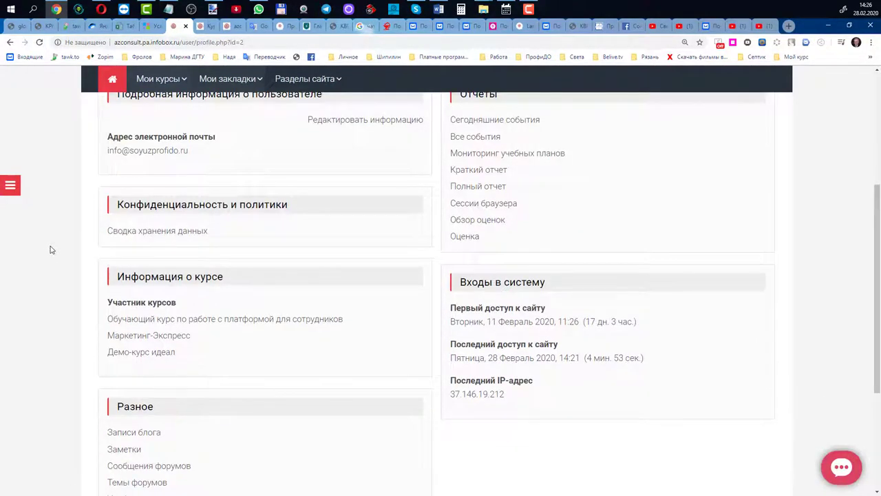
scroll(52, 248, "up", 1)
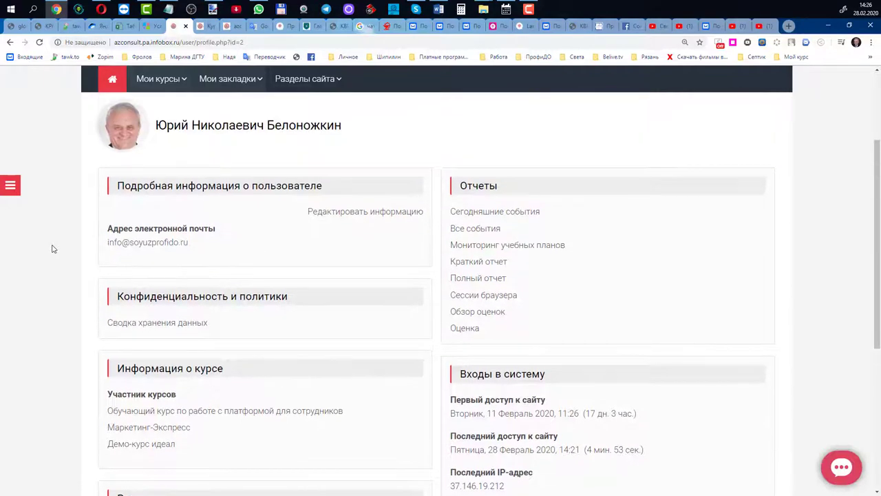
Open the profile information for editing and examine the personal data, description and user image fields.
left_click(403, 213)
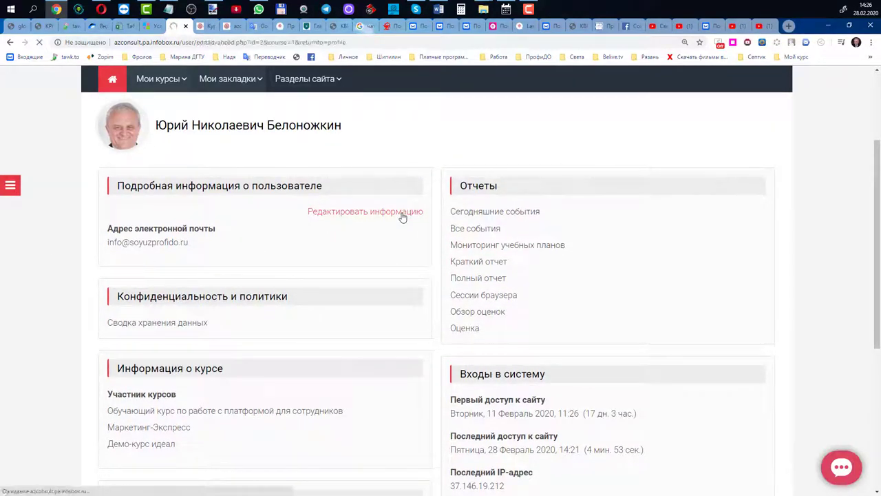
scroll(390, 250, "down", 4)
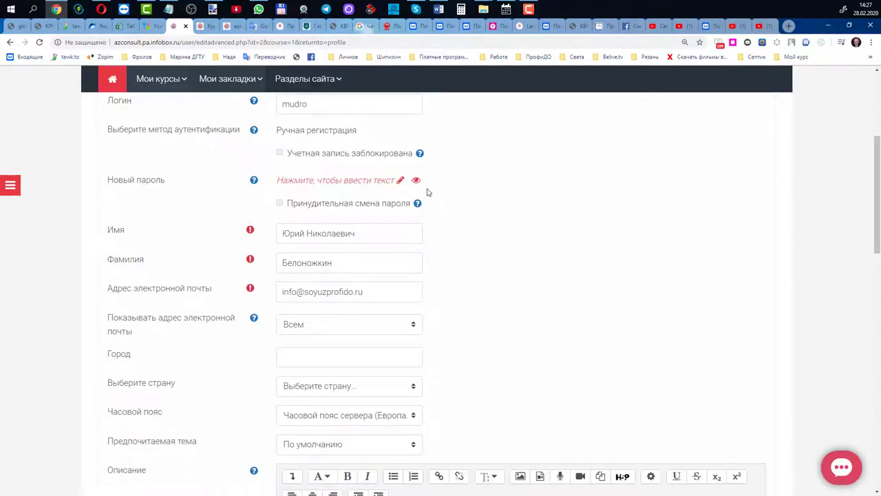
scroll(444, 233, "down", 6)
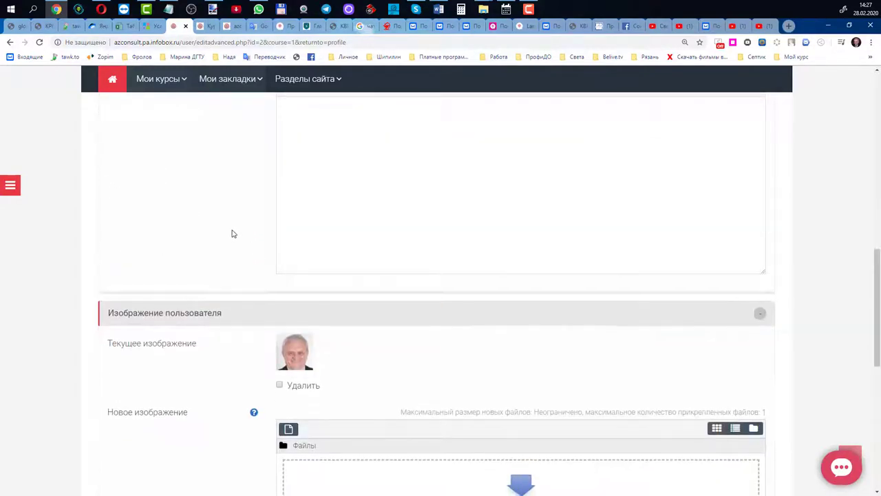
scroll(276, 207, "down", 1)
left_click(309, 147)
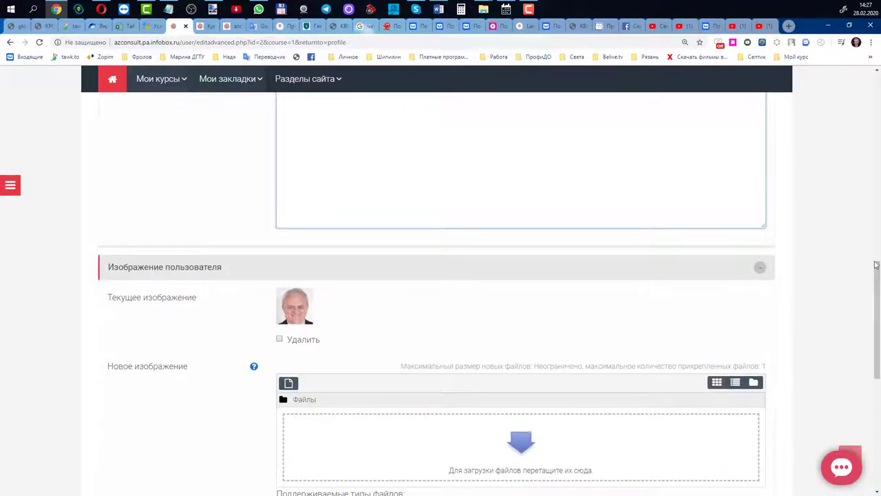
left_click_drag(875, 275, 874, 241)
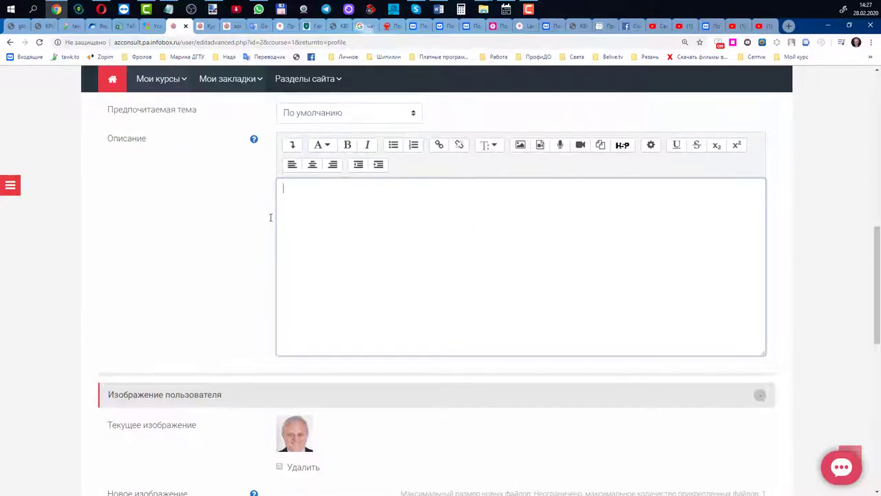
left_click(241, 206)
scroll(234, 217, "down", 2)
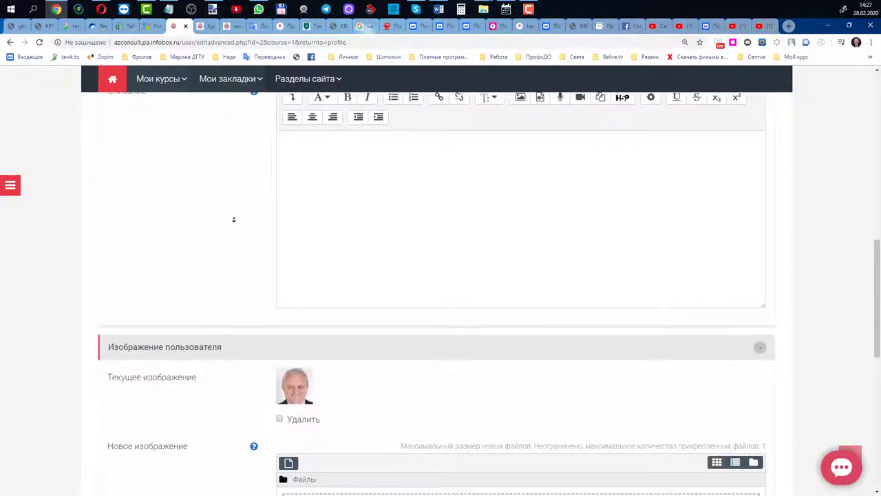
scroll(231, 225, "down", 2)
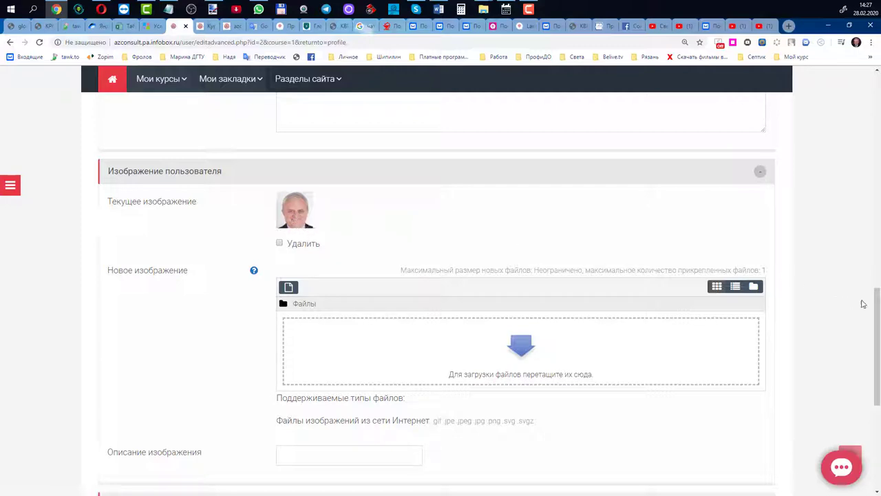
Submit the profile form to update the profile.
left_click_drag(872, 307, 874, 358)
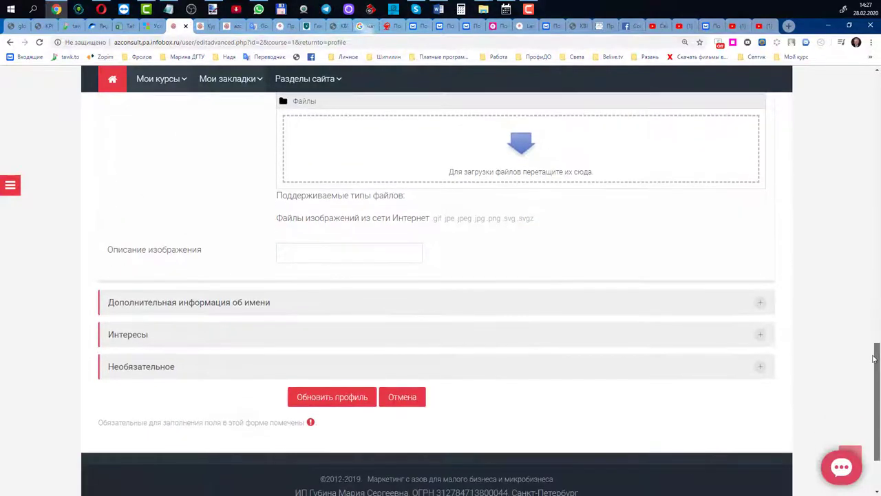
left_click(340, 401)
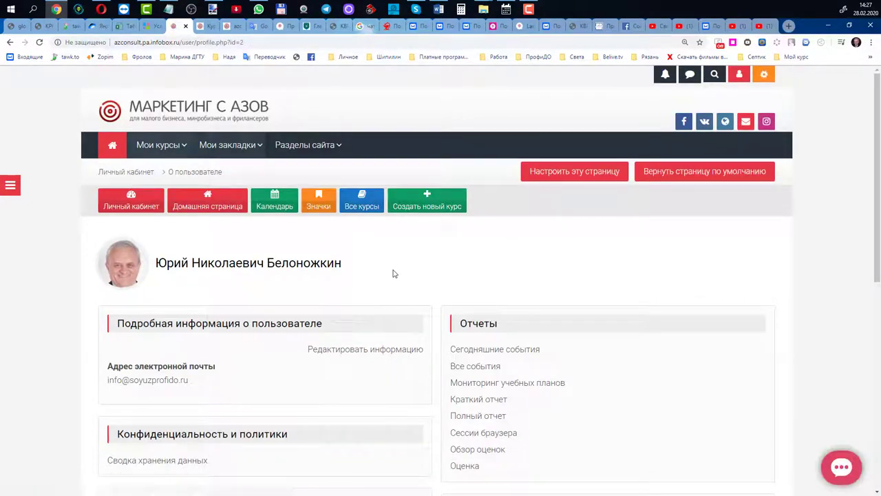
Go to the "Демо-курс идеал" course and view its completion progress bar.
left_click(176, 145)
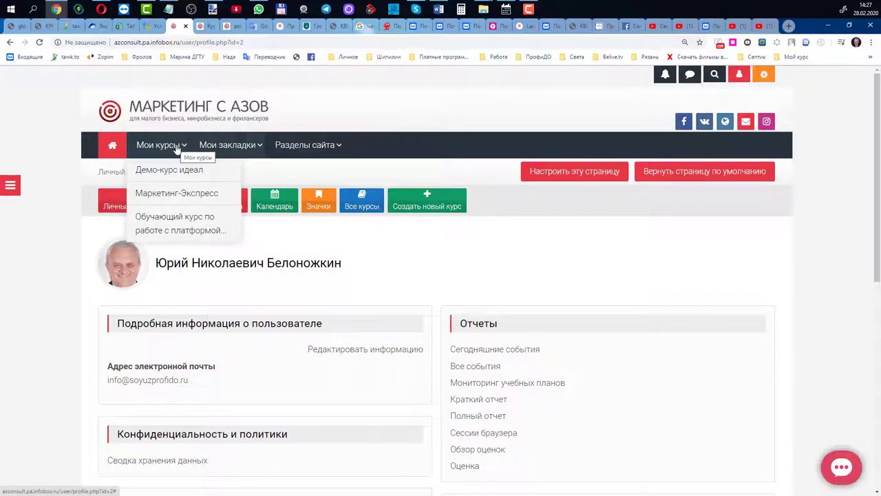
left_click(171, 172)
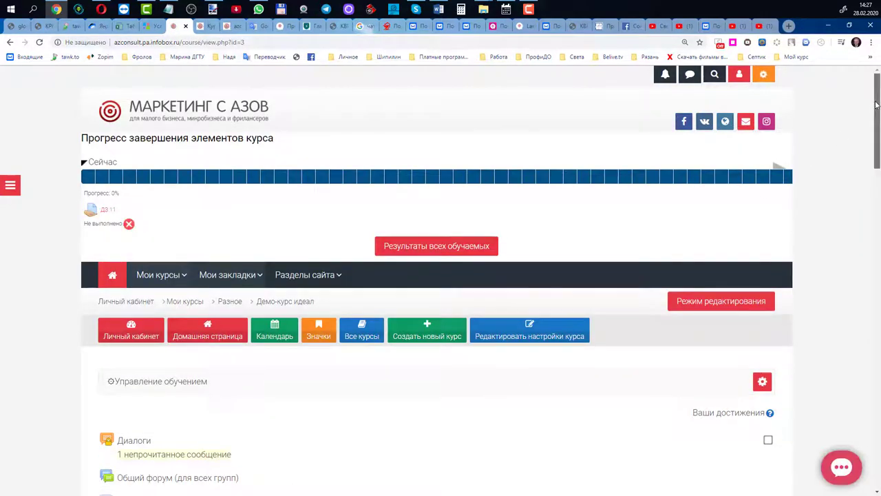
scroll(876, 110, "down", 1)
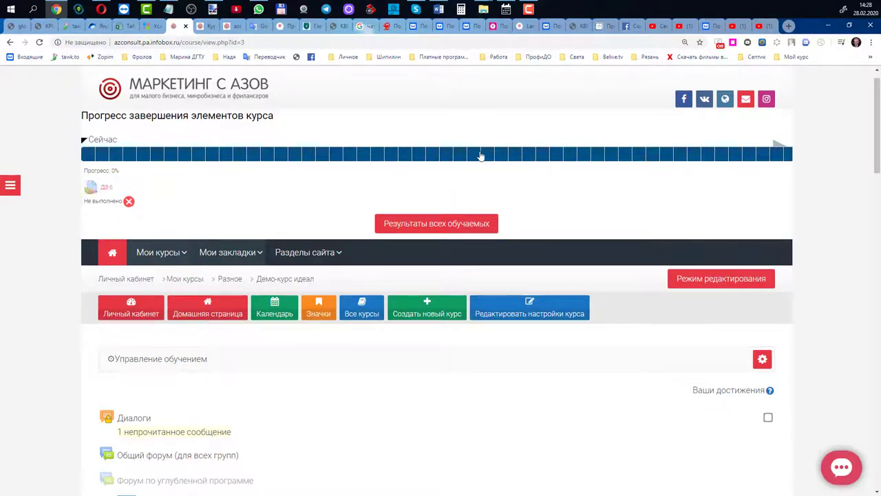
Examine the completion progress of all learners in "Результаты всех обучаемых", and close that page.
left_click(447, 227)
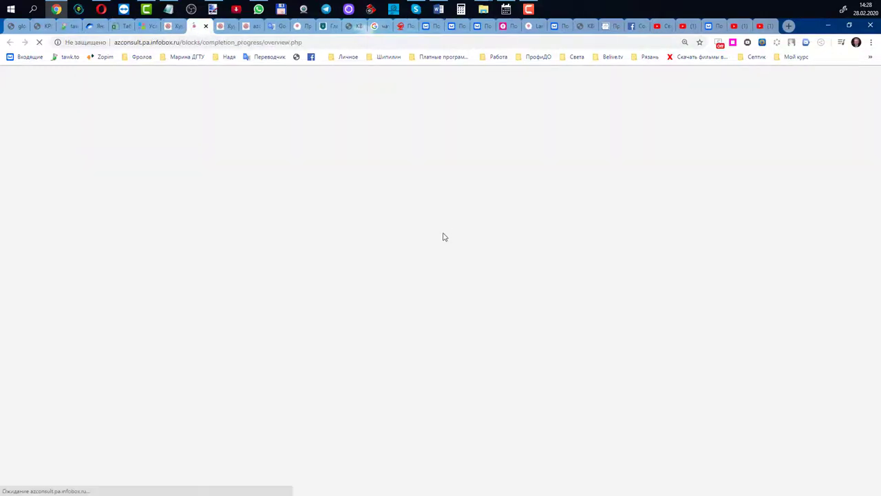
scroll(444, 237, "down", 3)
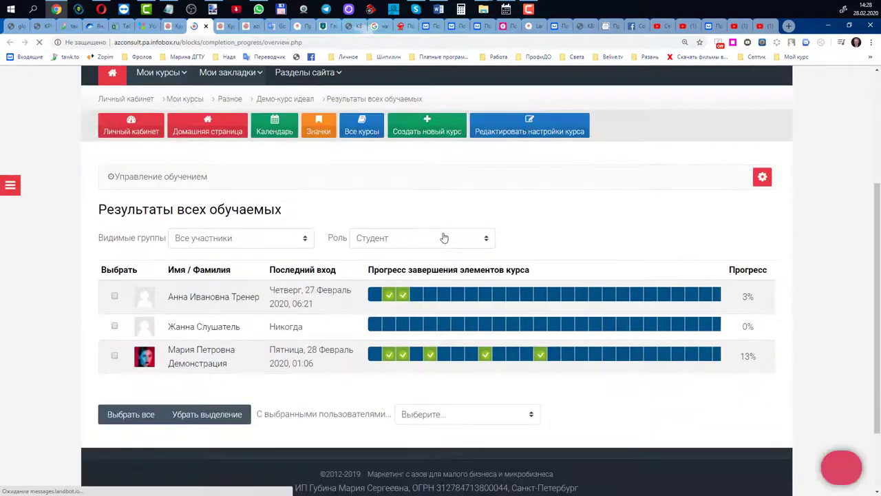
scroll(444, 238, "down", 1)
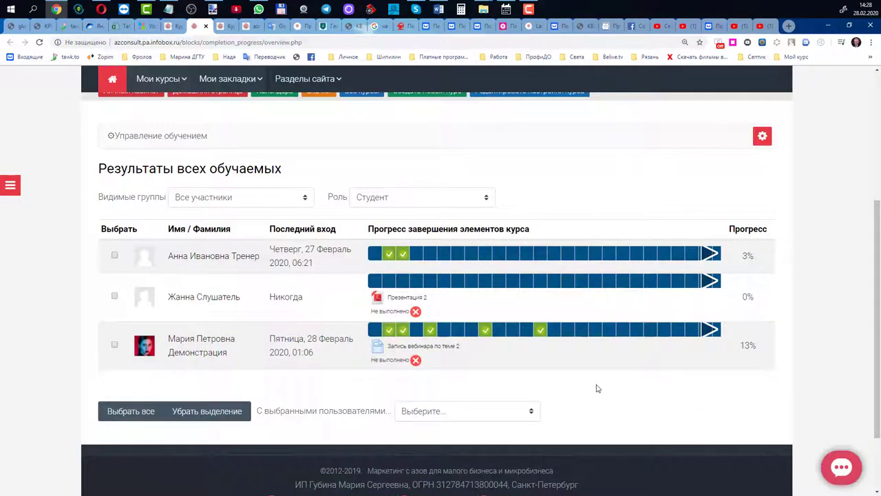
mouse_move(432, 333)
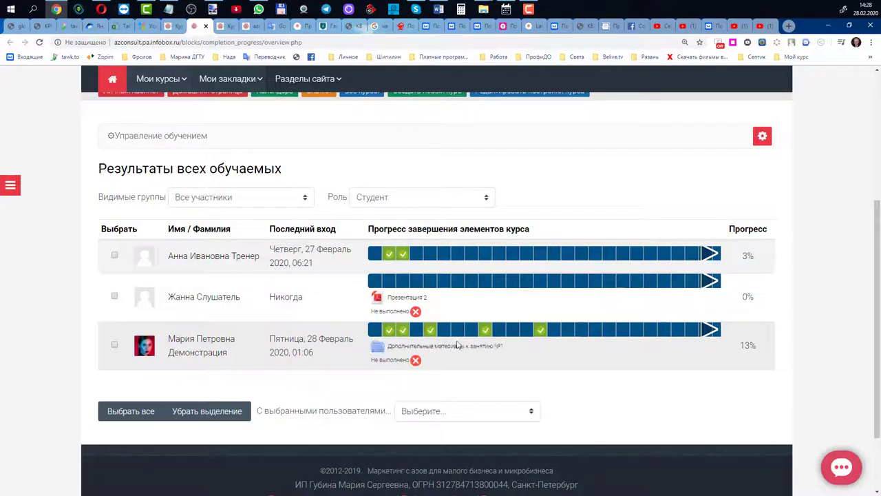
mouse_move(488, 331)
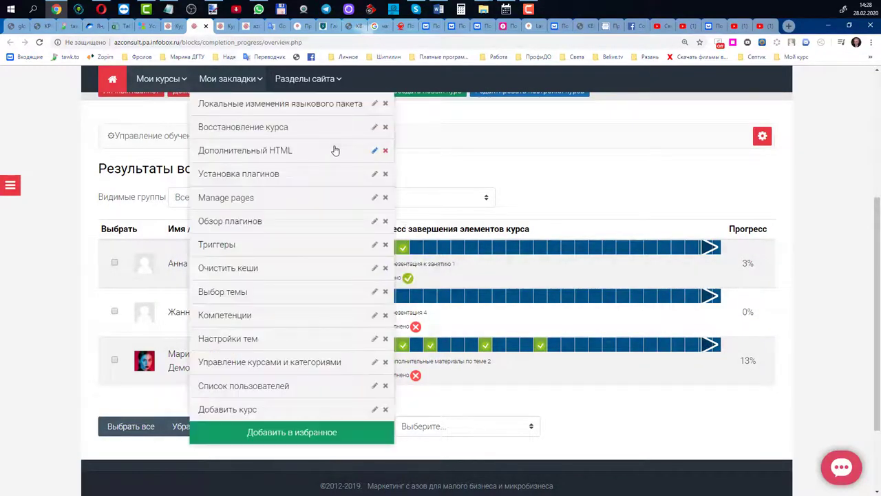
left_click(205, 27)
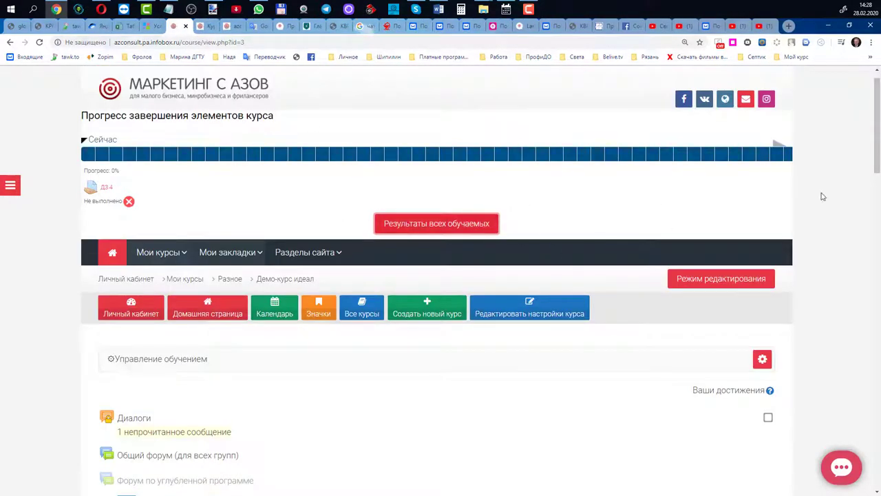
Look over the course page's shortcut buttons, forums and first topic sections.
scroll(821, 199, "down", 1)
scroll(822, 235, "down", 2)
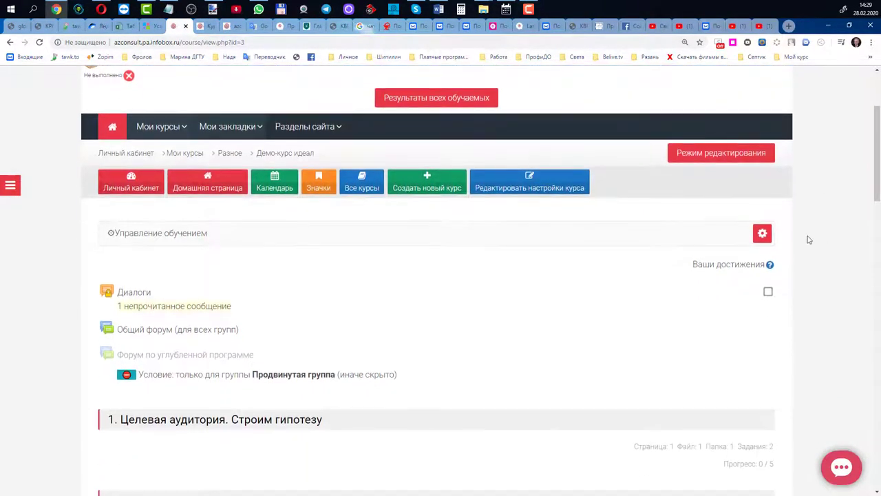
scroll(379, 140, "down", 1)
scroll(379, 142, "up", 2)
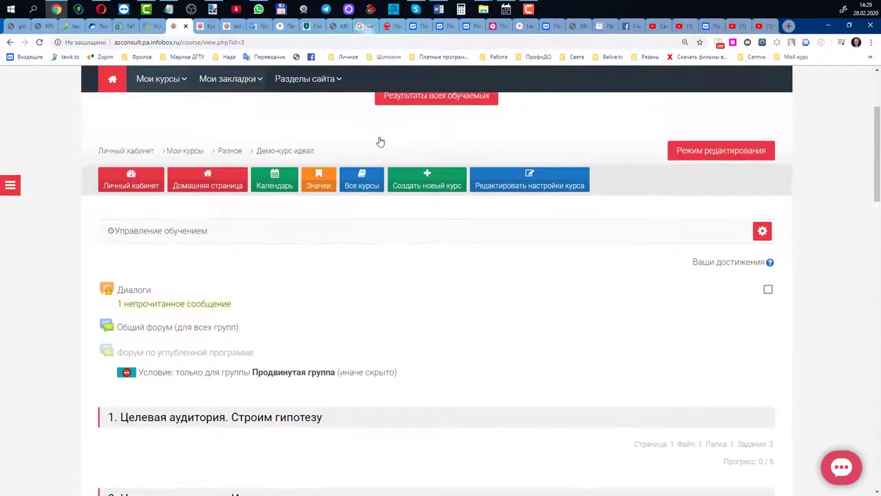
scroll(372, 138, "down", 2)
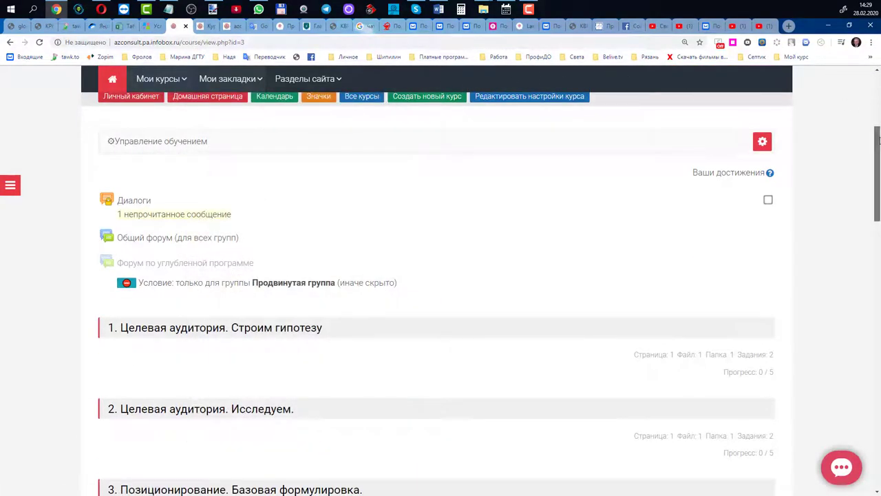
scroll(875, 130, "up", 1)
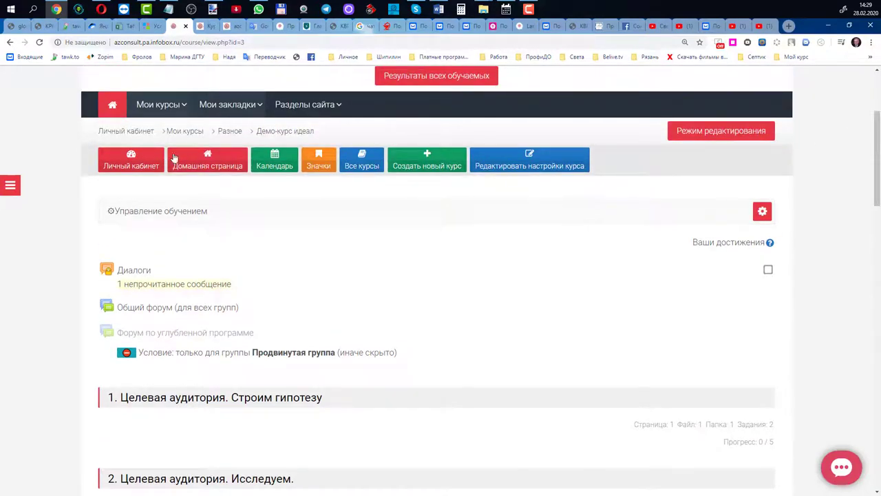
Highlight the breadcrumb path from "Личный кабинет" to "Демо-курс идеал" to point it out, and clear the selection.
left_click_drag(100, 131, 249, 131)
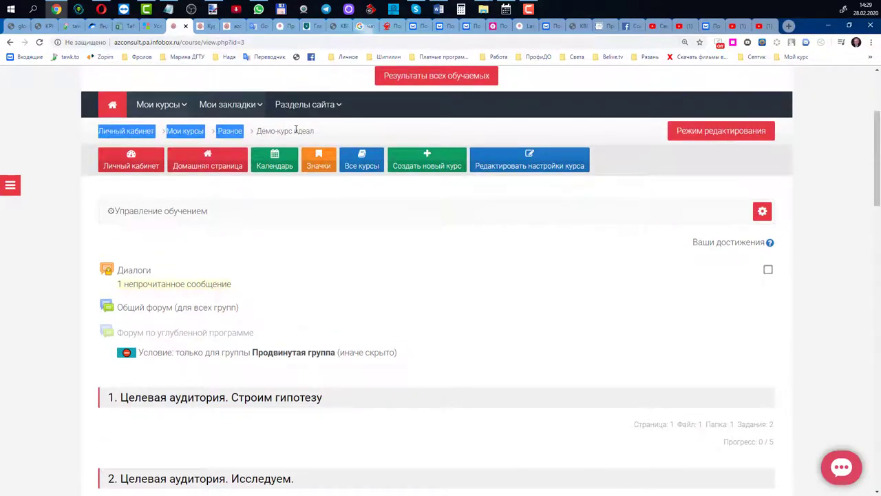
left_click(329, 131)
mouse_move(318, 131)
left_mouse_down()
mouse_move(303, 130)
mouse_move(311, 129)
left_mouse_up()
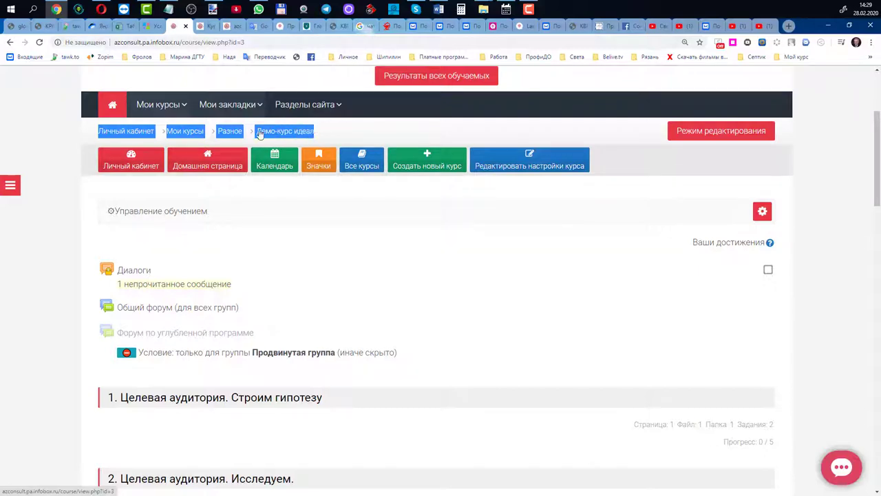
left_click(51, 138)
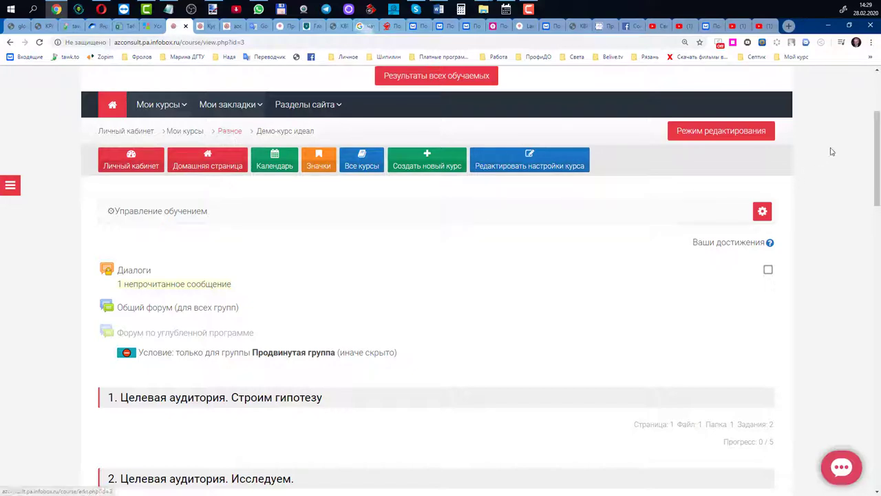
View the course management options in "Управление обучением" for the demo course, and close the overview.
scroll(823, 153, "down", 1)
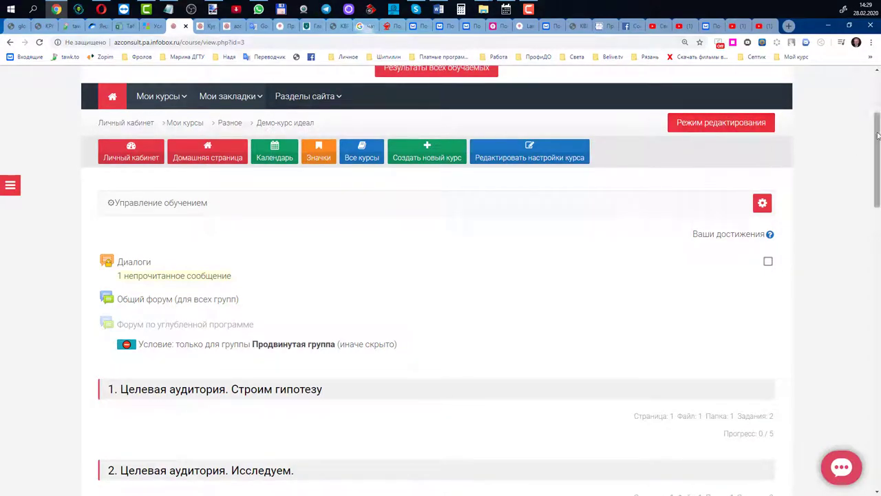
left_click_drag(878, 136, 877, 139)
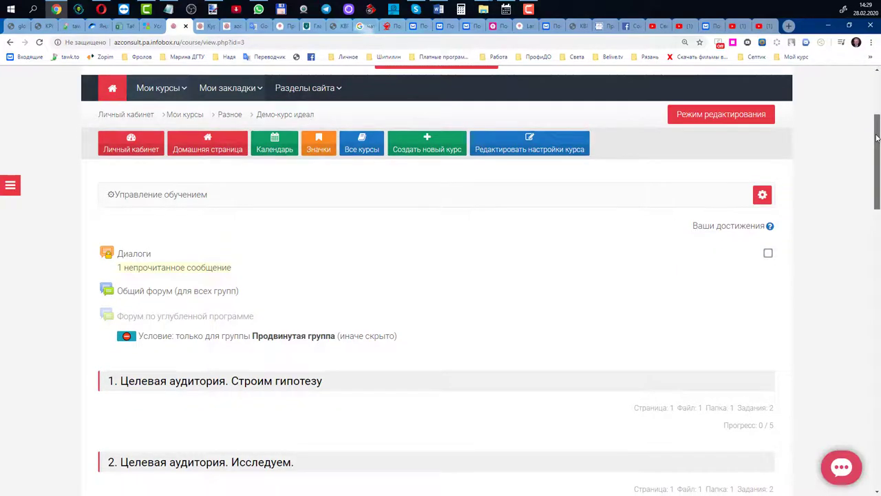
left_click(182, 197)
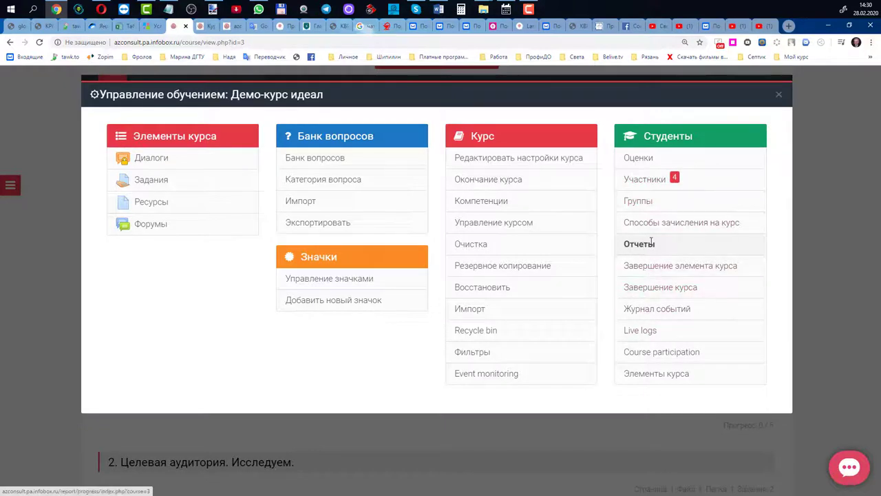
left_click(778, 95)
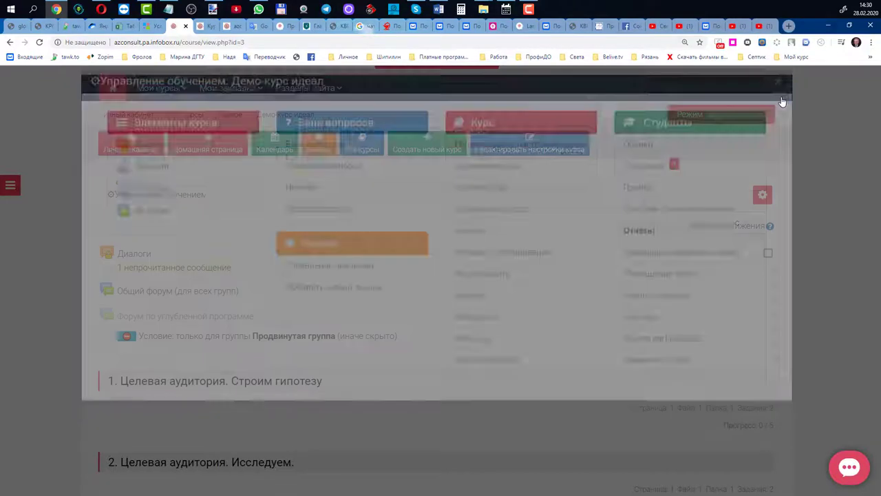
Look over the course's forums and all topic sections down to the last one, and return to the forums.
scroll(819, 165, "down", 1)
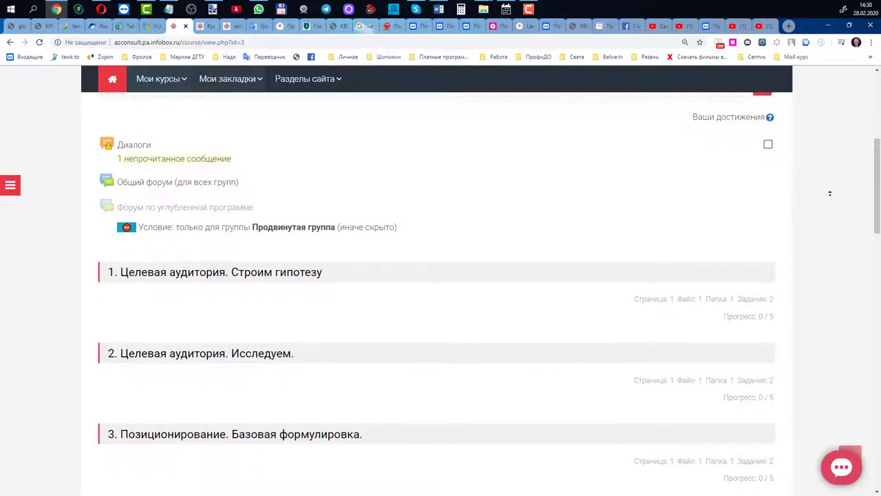
left_click(683, 198)
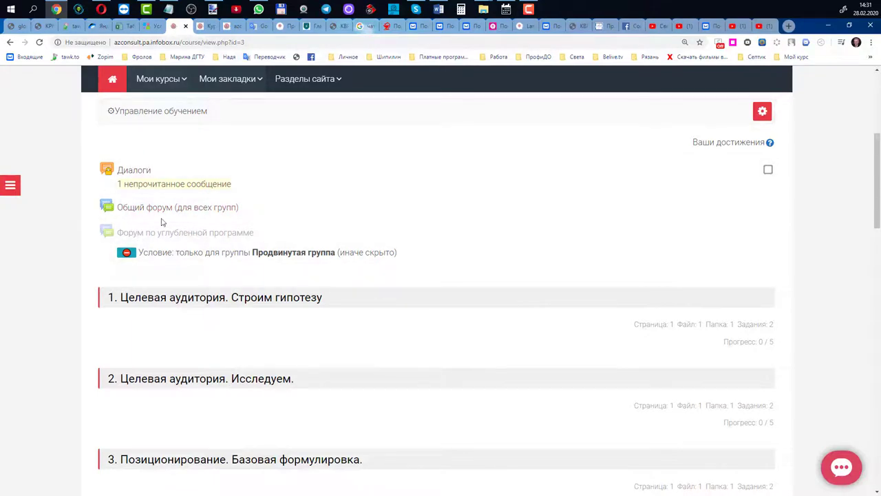
scroll(162, 221, "down", 1)
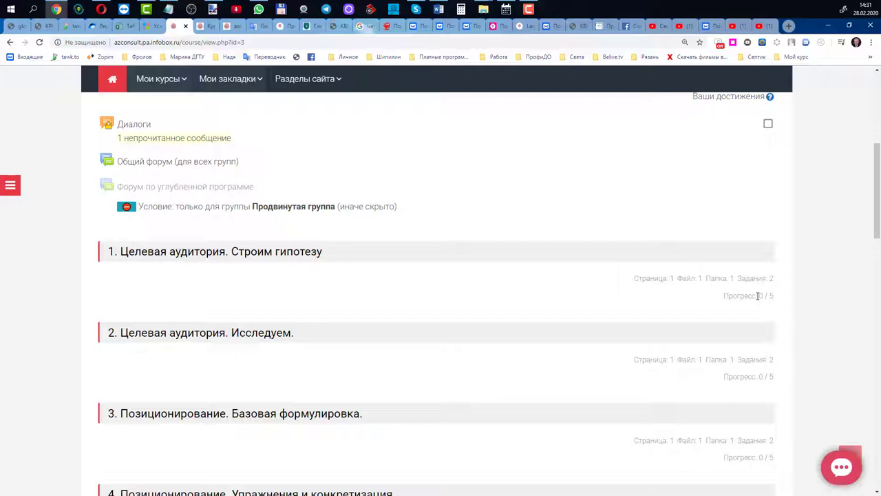
left_click_drag(876, 164, 860, 180)
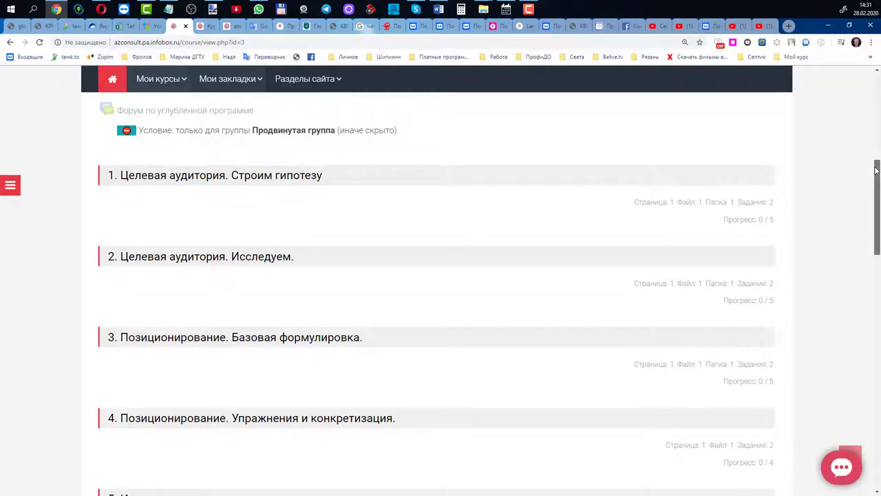
left_click_drag(877, 171, 877, 376)
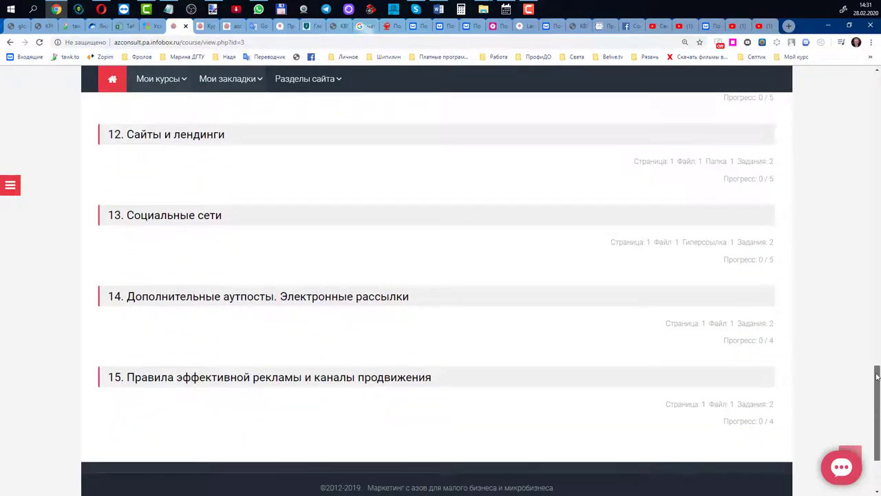
left_click_drag(877, 376, 873, 139)
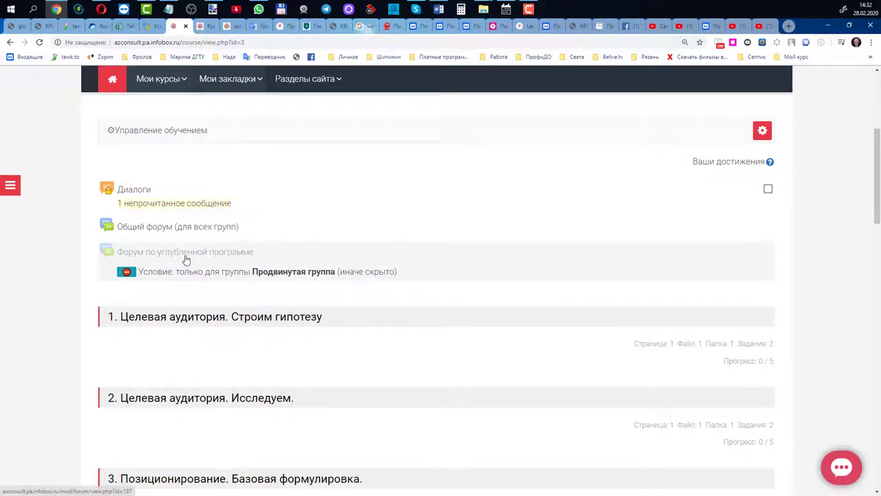
Open the topic "1. Целевая аудитория. Строим гипотезу" and examine its materials, assignments and access conditions.
left_click(183, 322)
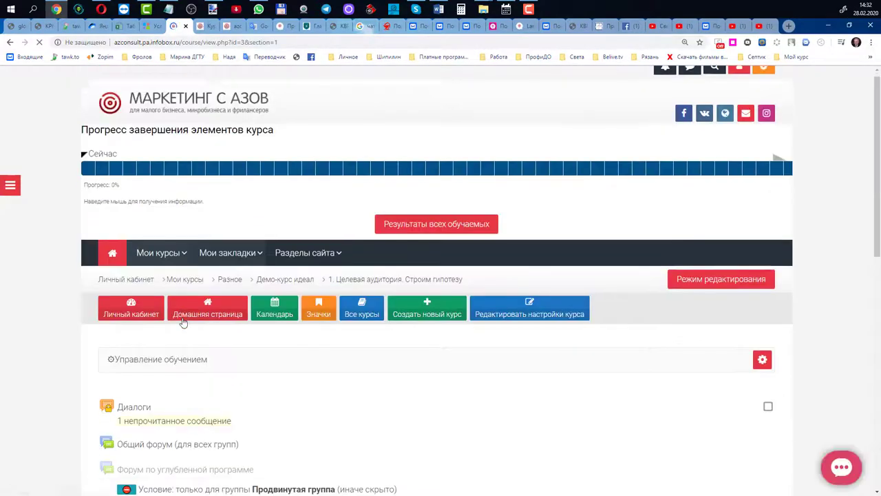
scroll(183, 322, "down", 2)
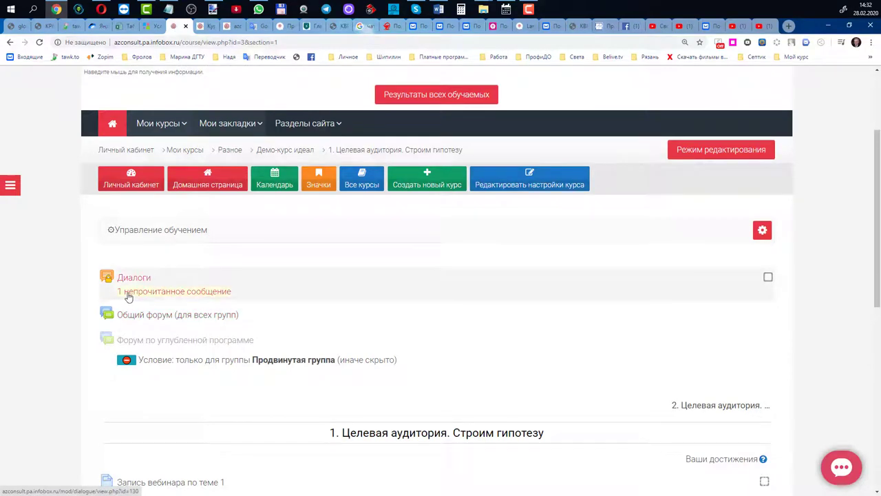
scroll(128, 296, "down", 1)
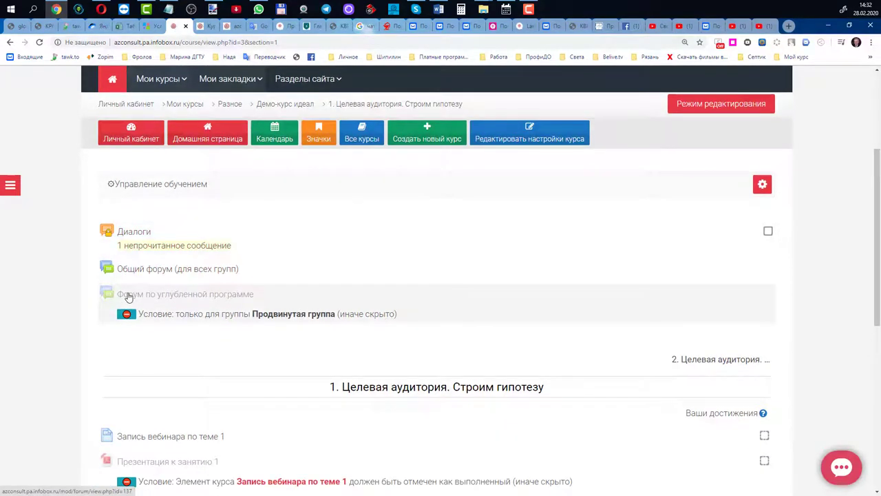
scroll(149, 313, "down", 3)
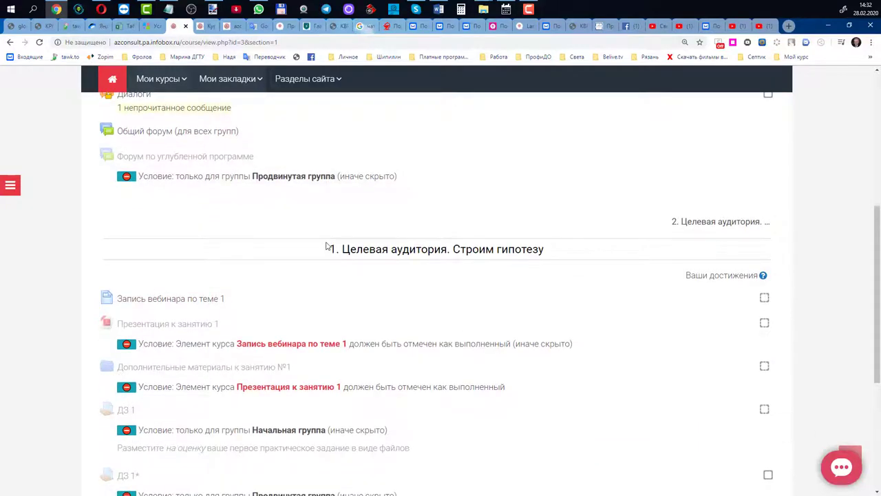
scroll(327, 247, "down", 1)
scroll(327, 246, "down", 1)
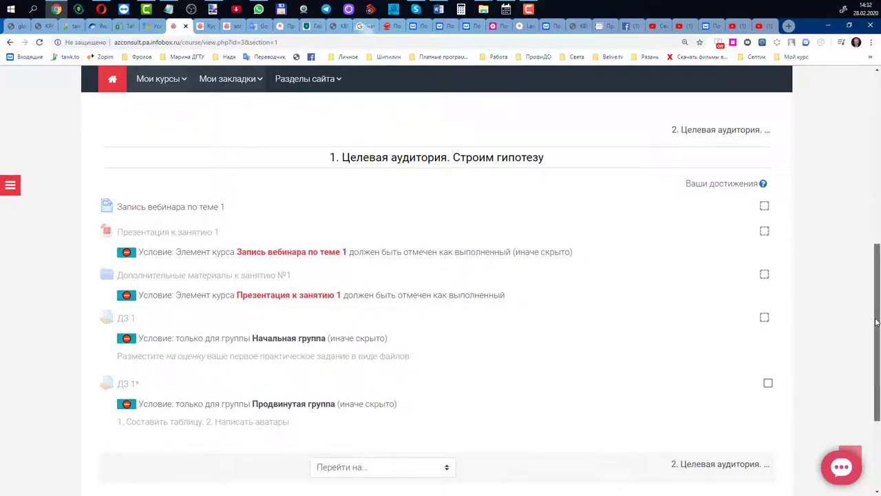
left_click_drag(876, 322, 876, 327)
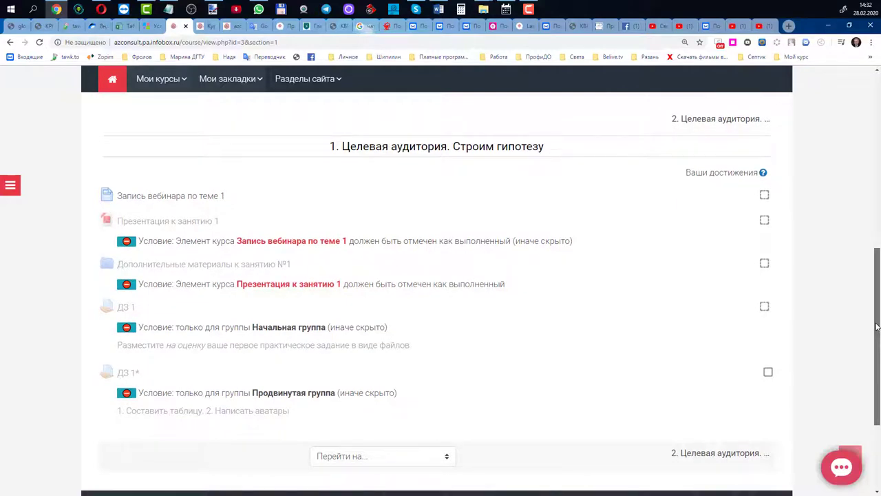
left_click_drag(876, 326, 876, 325)
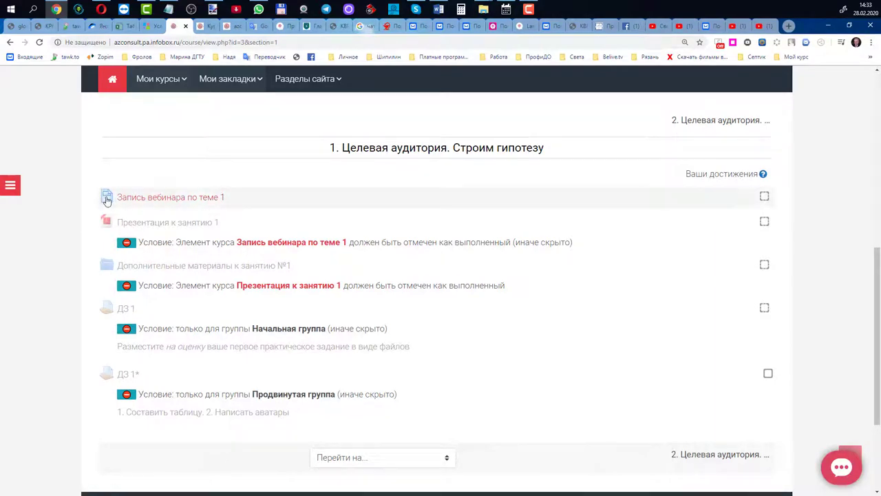
Open the "Запись вебинара по теме 1" page and view its video and the links to neighbouring course elements.
left_click(152, 199)
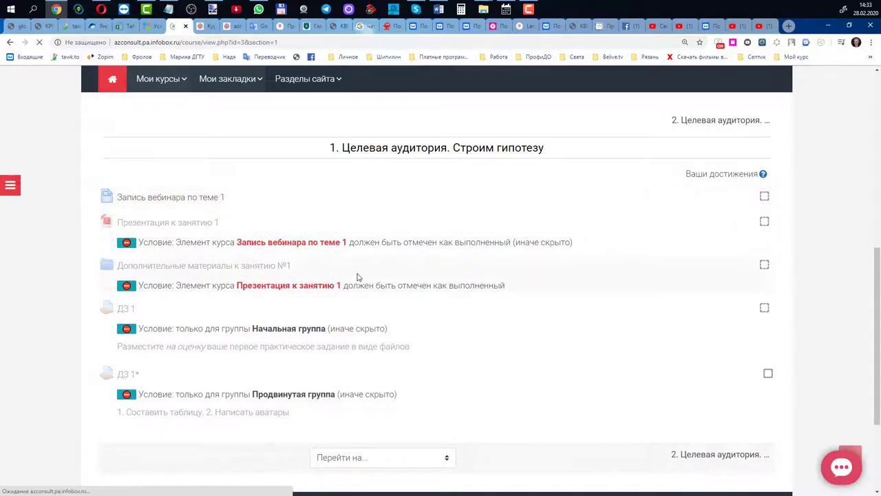
scroll(357, 278, "down", 3)
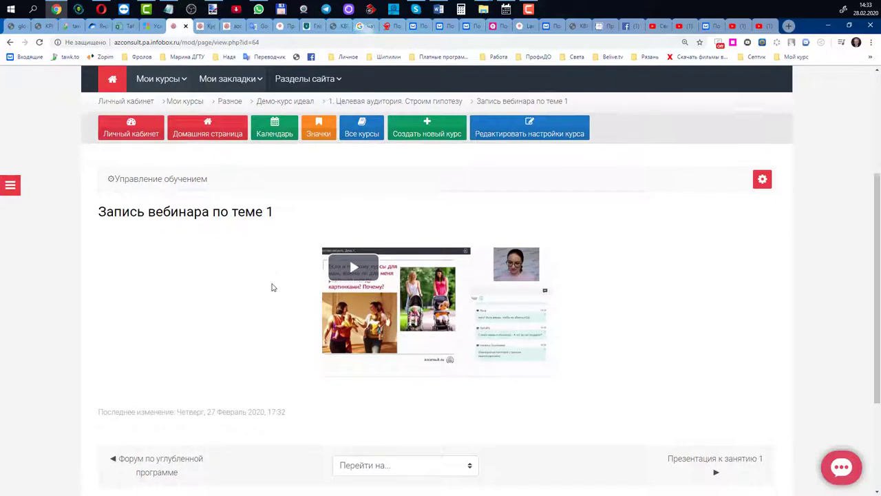
scroll(272, 287, "down", 2)
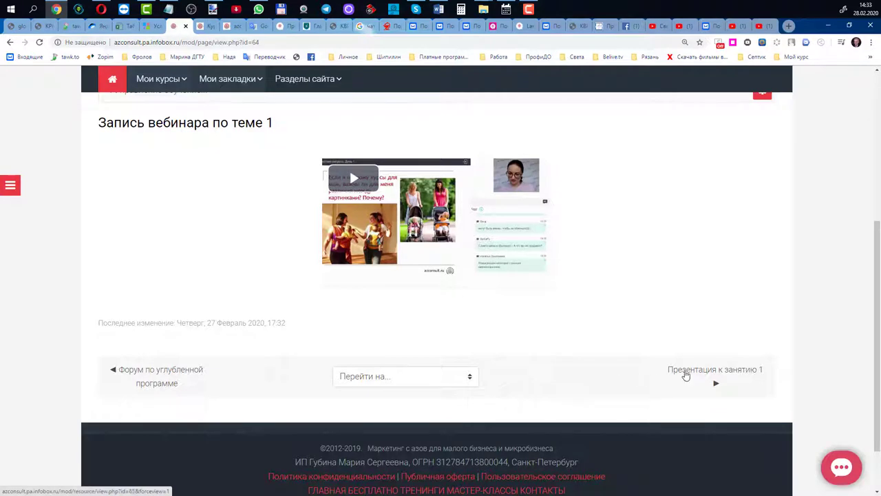
Look through the course elements offered in "Перейти на..." on the webinar page, and close the list without choosing one.
left_click(471, 377)
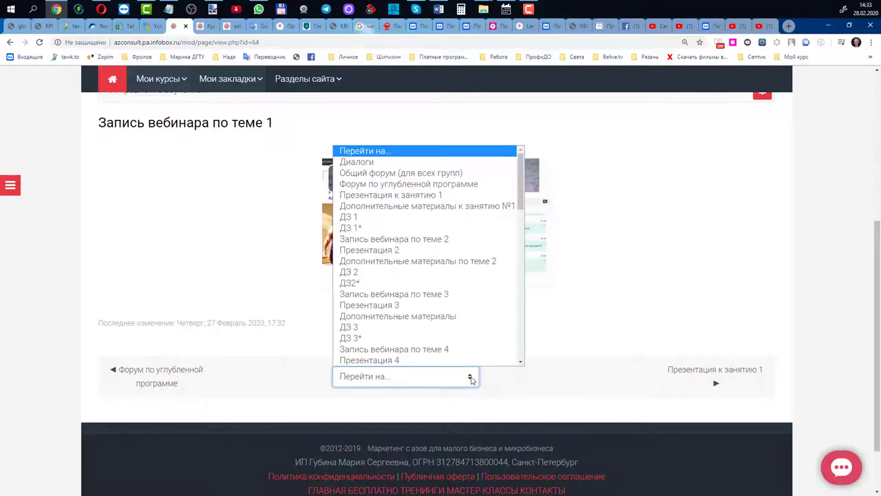
mouse_move(521, 180)
left_mouse_down()
mouse_move(518, 310)
mouse_move(506, 349)
mouse_move(521, 165)
left_mouse_up()
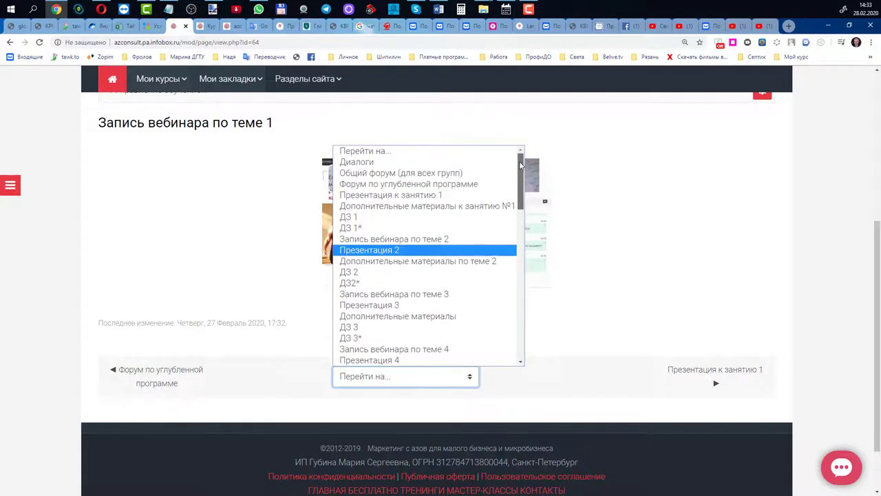
left_click(276, 211)
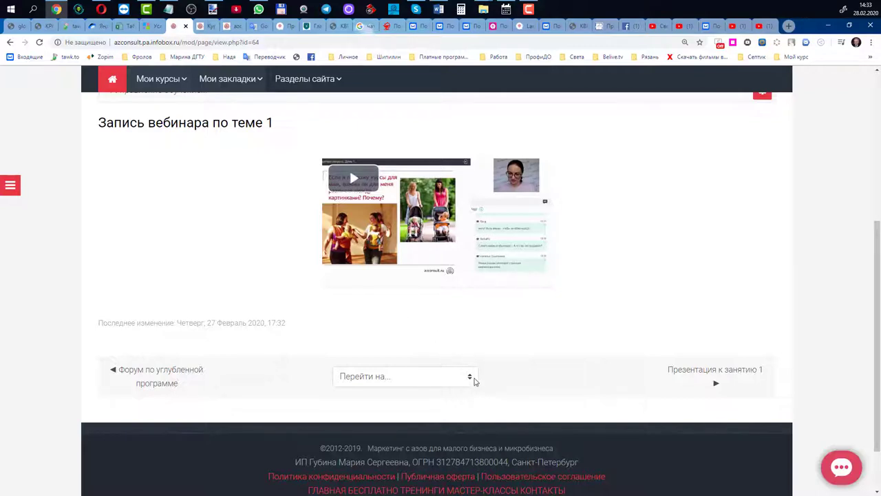
middle_click(598, 370)
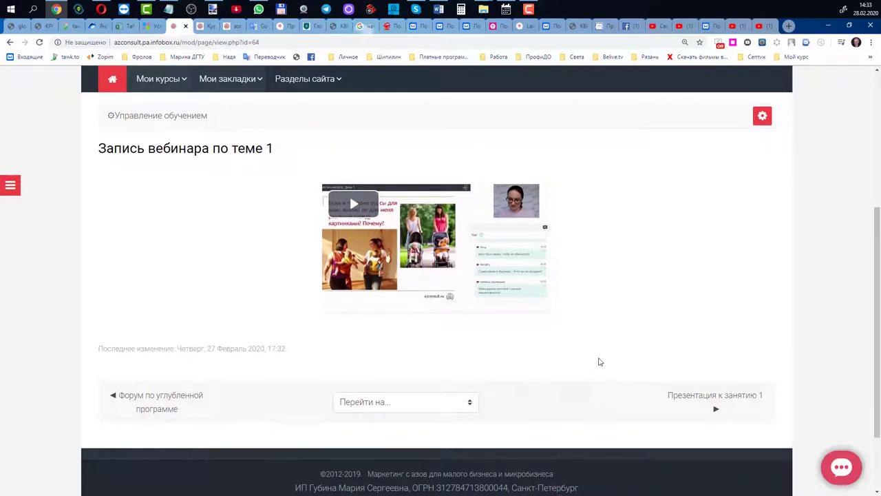
left_click(612, 375)
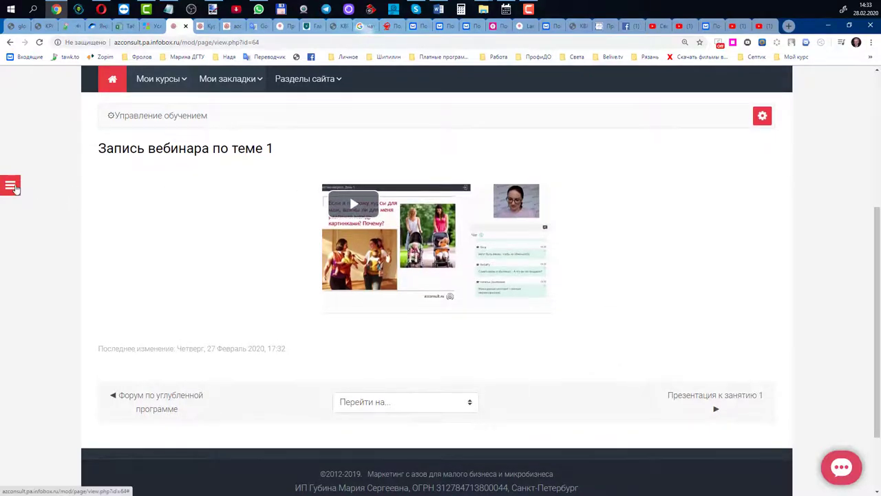
Toggle the side blocks off and on several times on the webinar page, leaving the "Навигация" block shown.
left_click(14, 187)
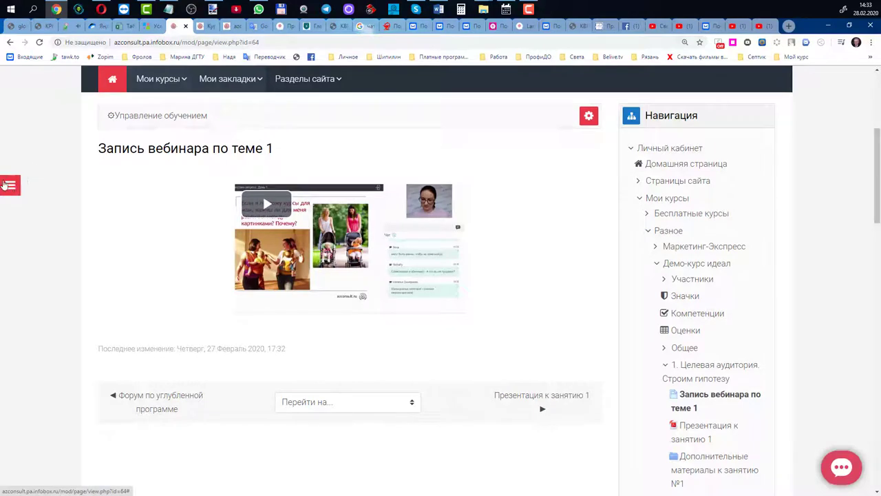
left_click(13, 188)
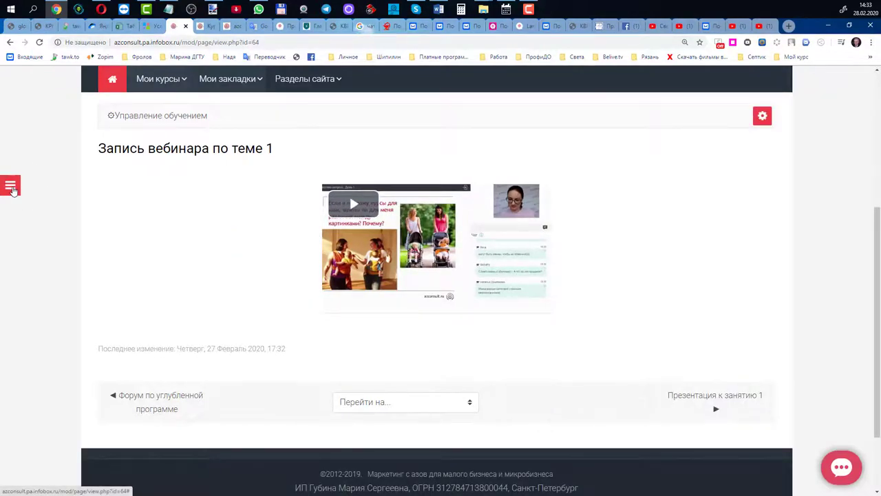
left_click(13, 189)
left_click(12, 188)
left_click(12, 189)
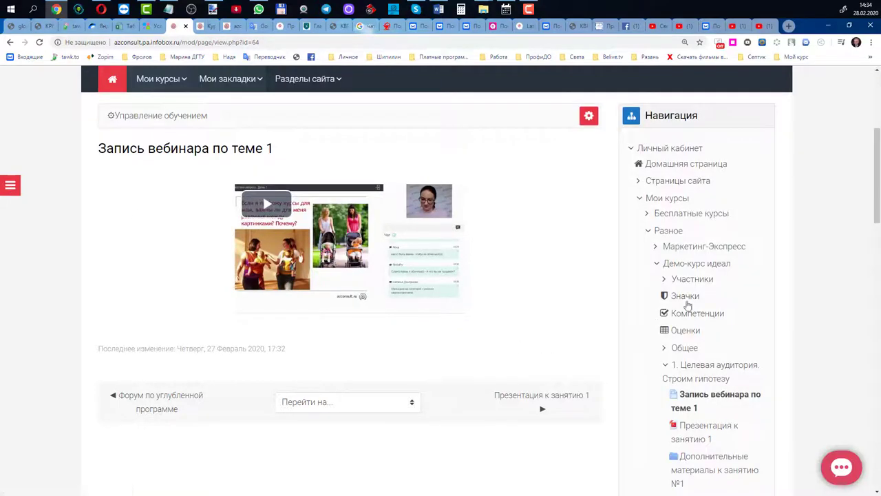
Look over the "Навигация" block's course tree, expanding "Страницы сайта" to view its entries and collapsing it again.
left_click_drag(877, 152, 876, 156)
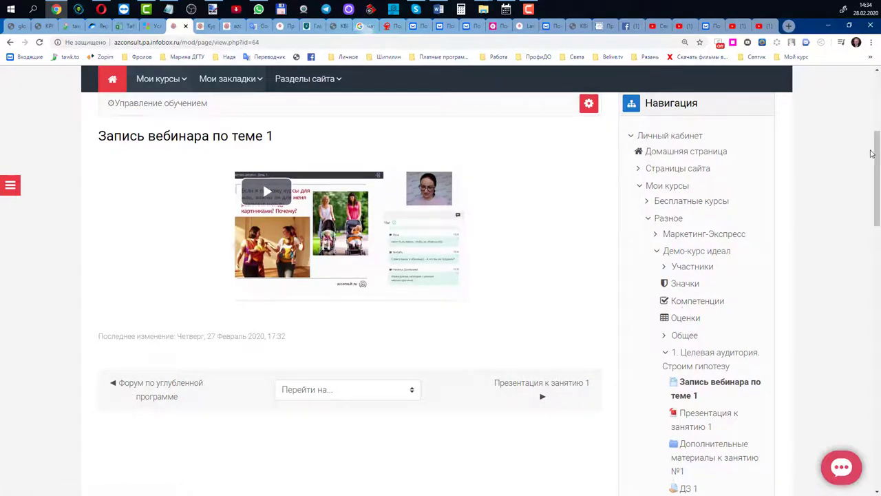
left_click_drag(873, 147, 874, 163)
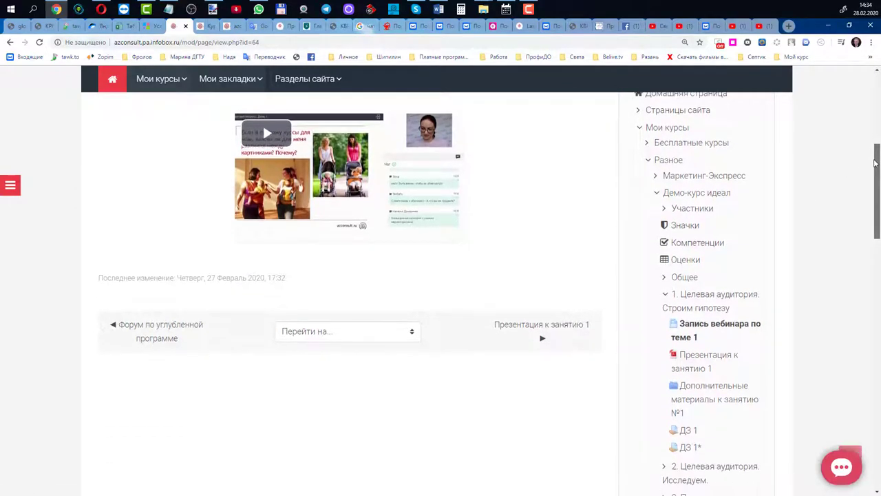
left_click(639, 112)
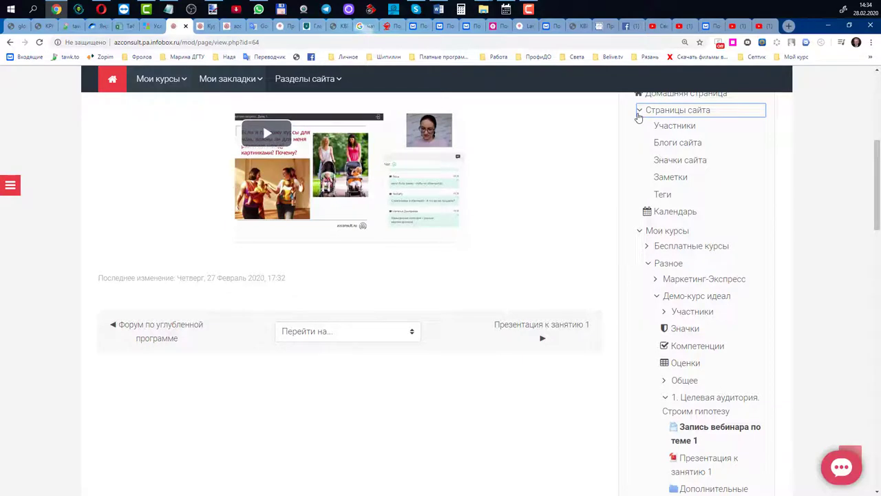
left_click(639, 112)
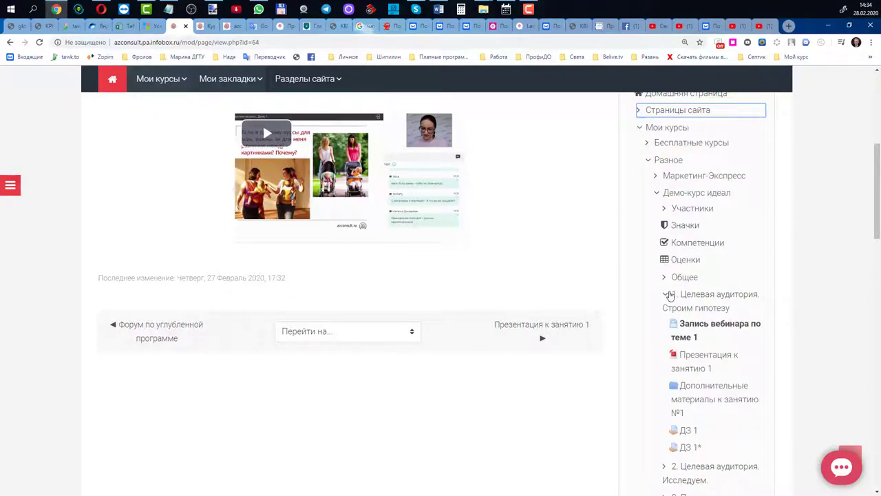
Look over the course topics in the "Навигация" block, collapsing and re-expanding topic 1 and expanding topic 2 to view its elements.
scroll(692, 298, "down", 2)
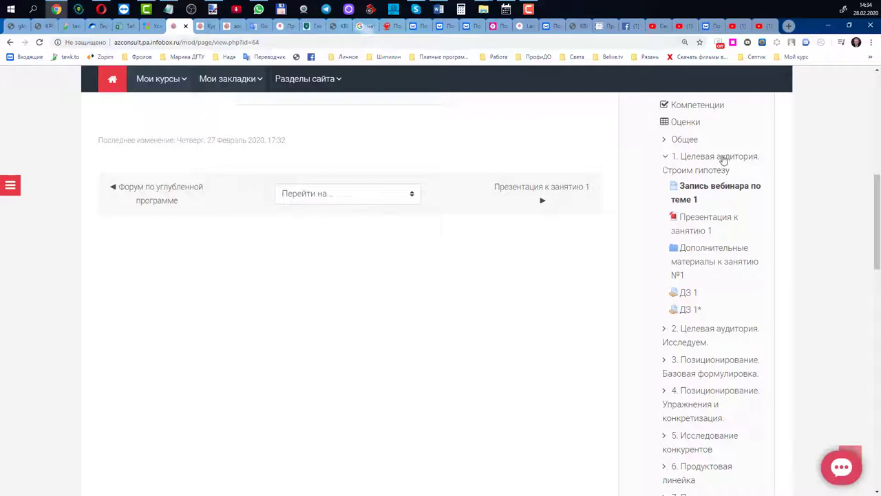
left_click(666, 159)
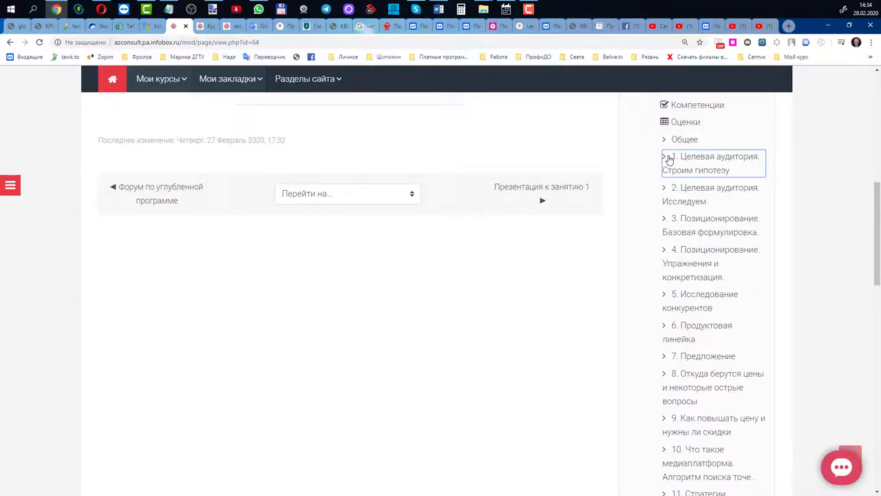
left_click(666, 159)
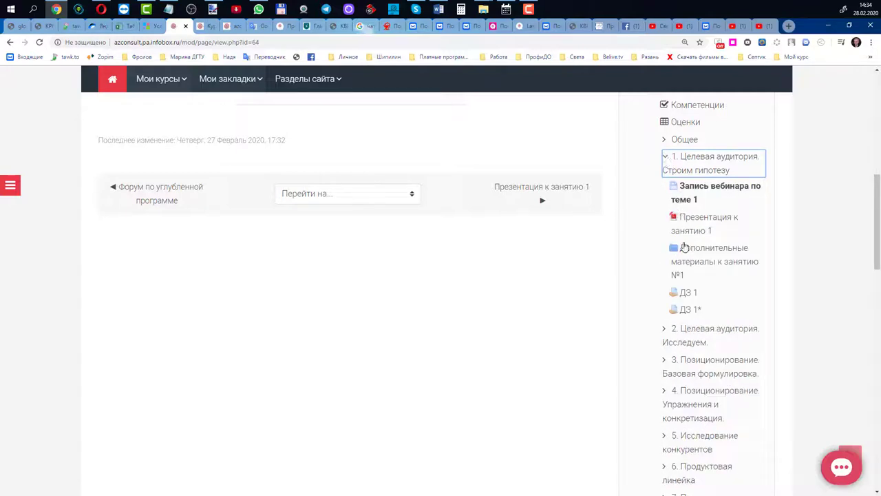
left_click(666, 332)
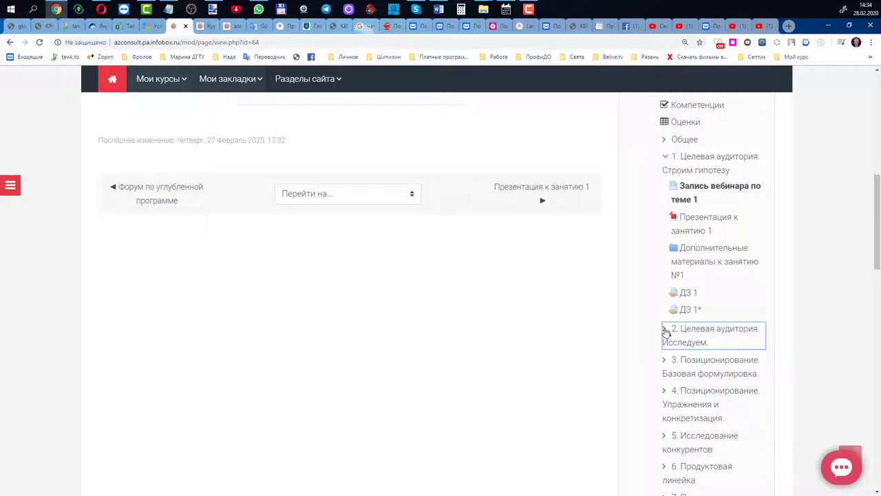
scroll(665, 332, "down", 4)
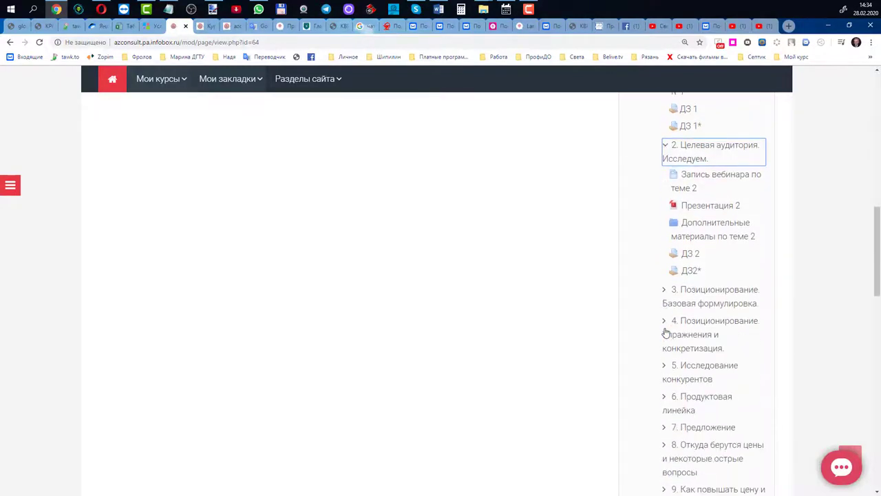
scroll(666, 332, "down", 2)
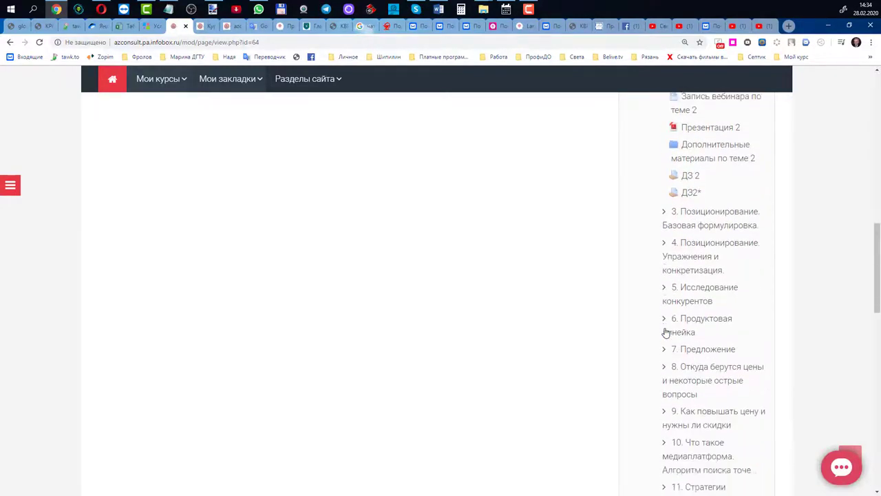
scroll(666, 333, "up", 5)
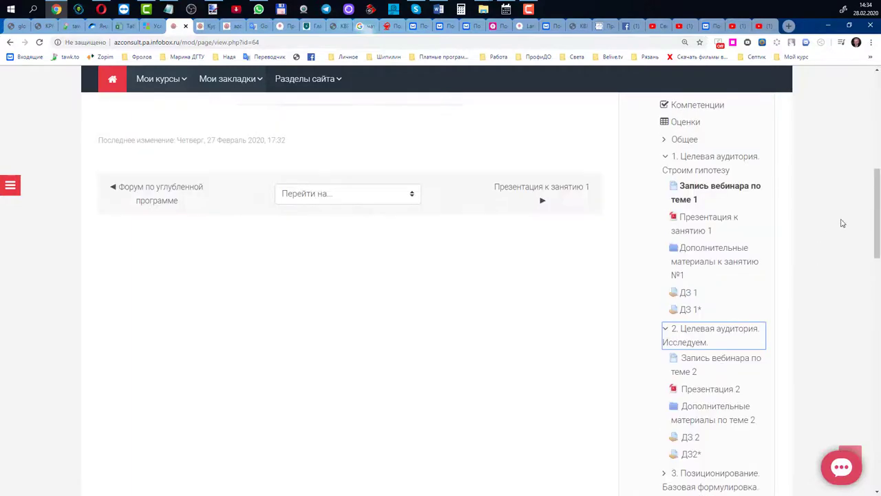
View the page management options in the "Настройки" block and expand "Администрирование" to look over its sections.
left_click_drag(878, 184, 878, 373)
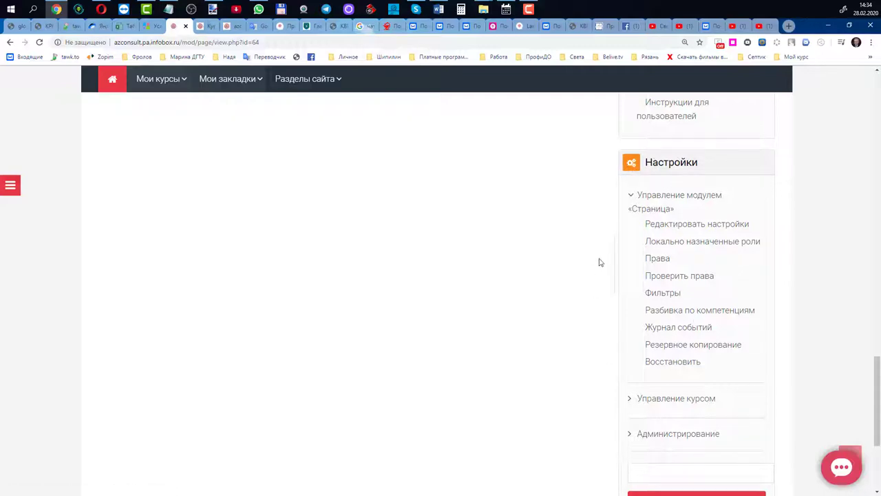
middle_click(581, 245)
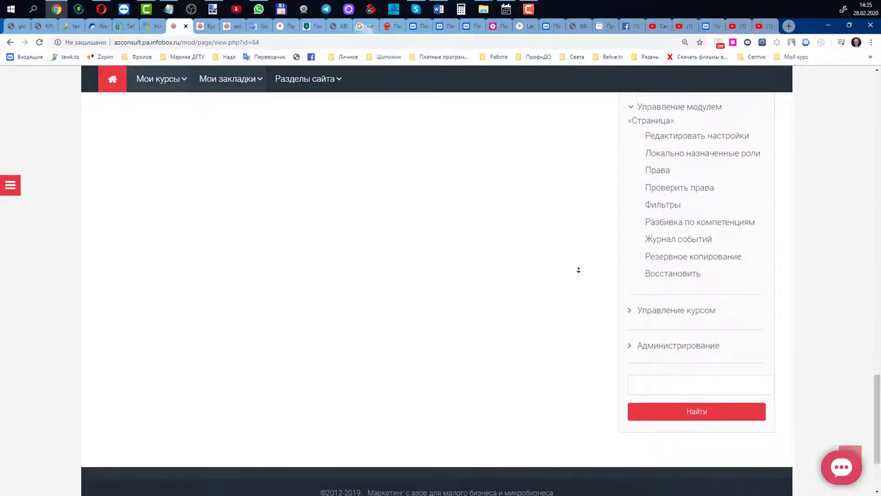
left_click(630, 326)
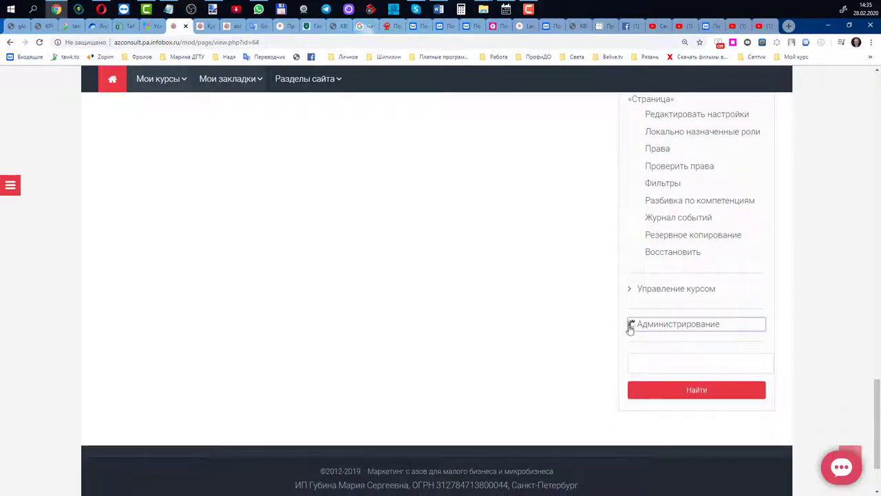
scroll(602, 331, "down", 1)
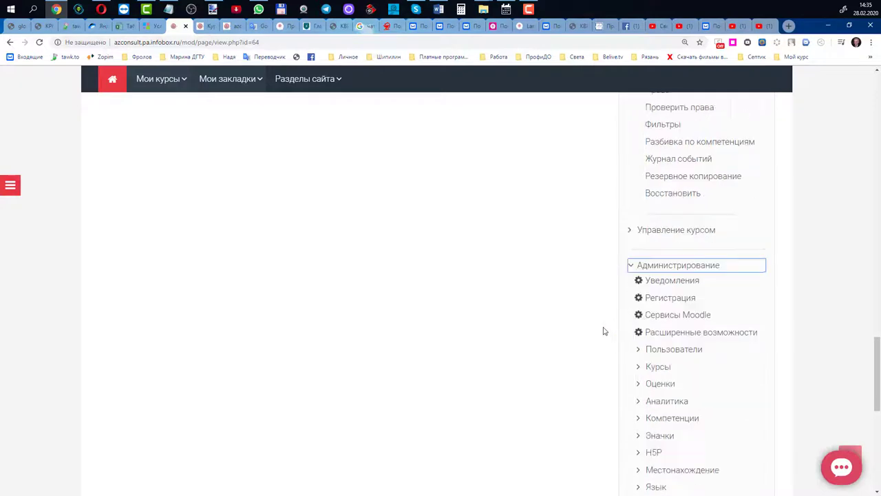
scroll(598, 305, "down", 3)
scroll(593, 272, "up", 3)
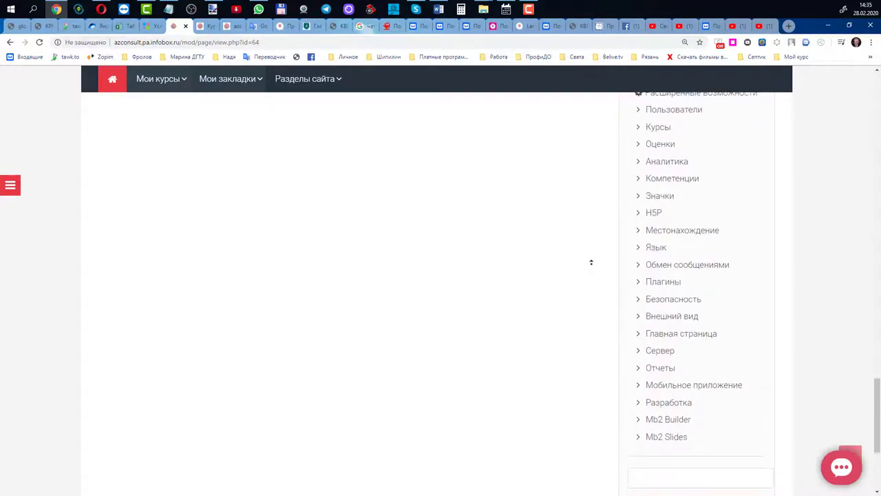
scroll(590, 259, "up", 2)
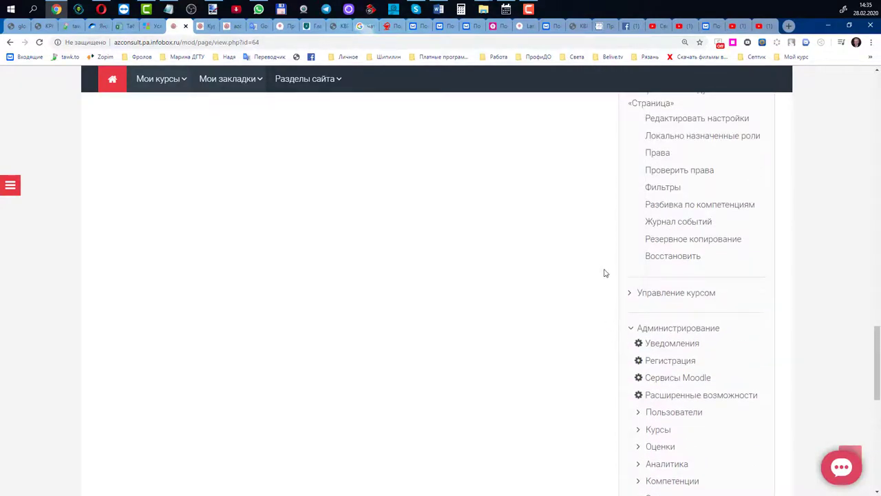
Expand "Управление курсом" to view the course management options, and collapse both it and "Администрирование".
left_click(628, 295)
scroll(579, 307, "up", 1)
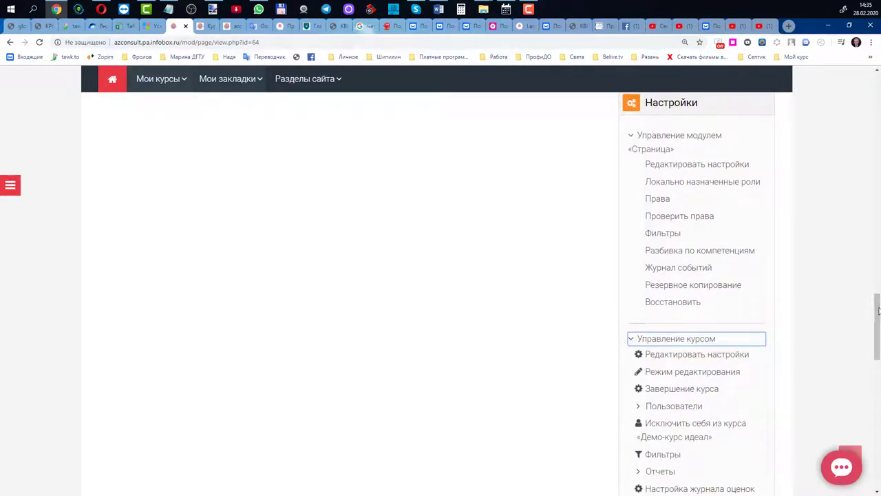
left_click_drag(879, 313, 878, 343)
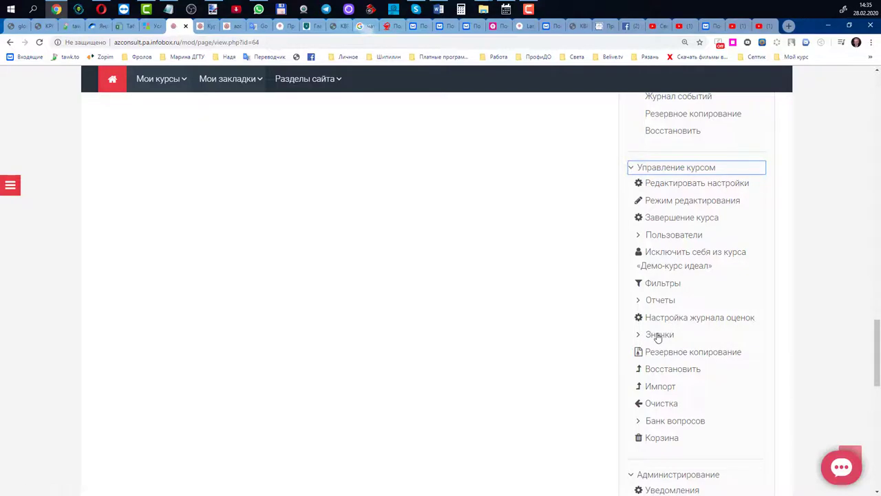
left_click(631, 170)
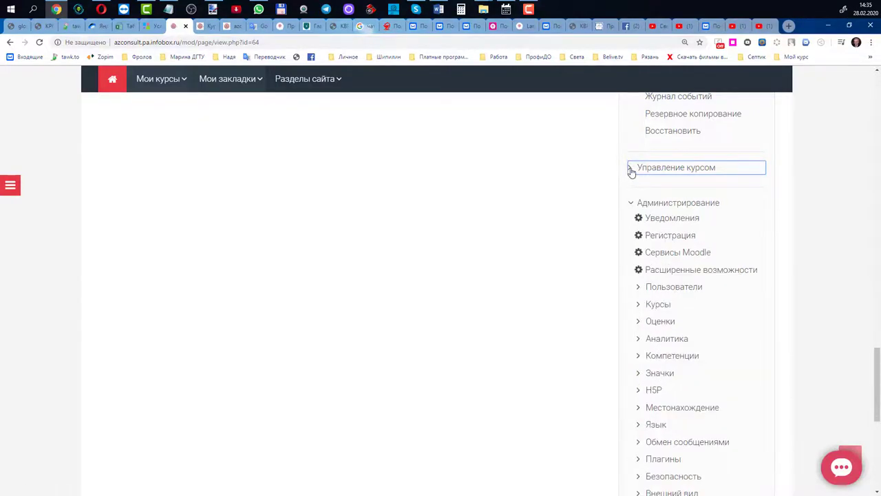
left_click(634, 203)
Look through the saved links under "Мои закладки" and close the list without choosing one.
left_click_drag(877, 410, 855, 136)
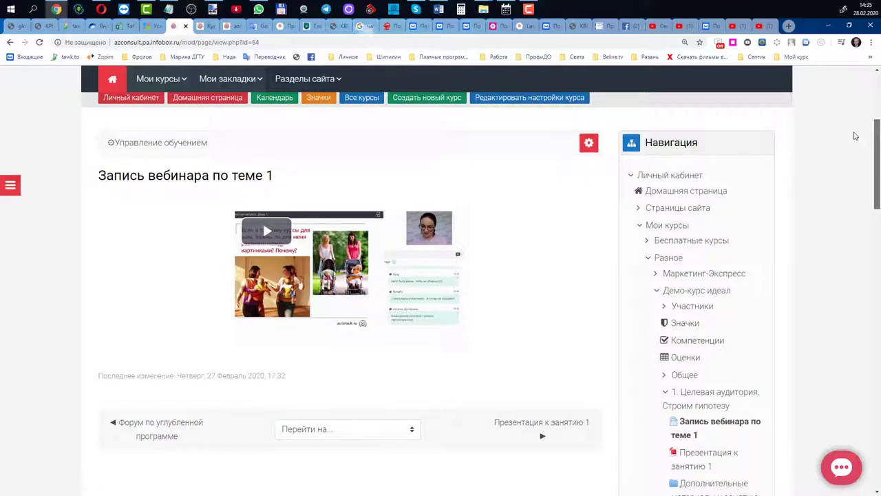
left_click(307, 78)
left_click(230, 78)
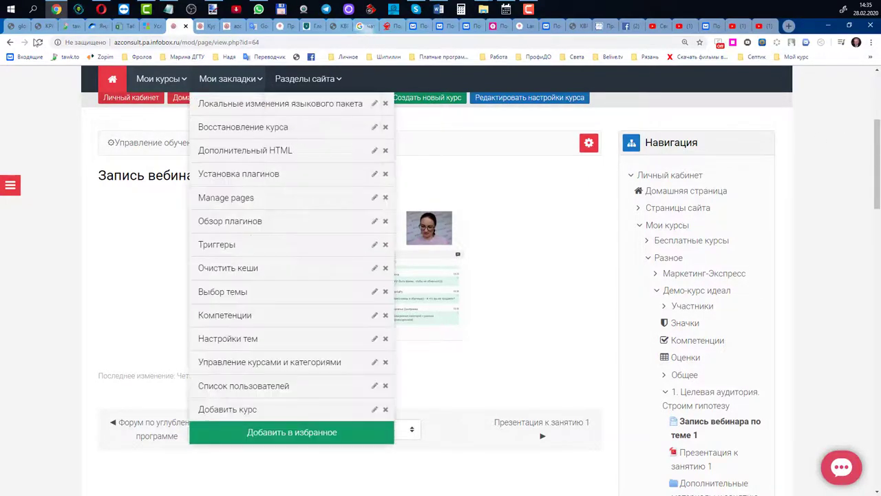
left_click(532, 287)
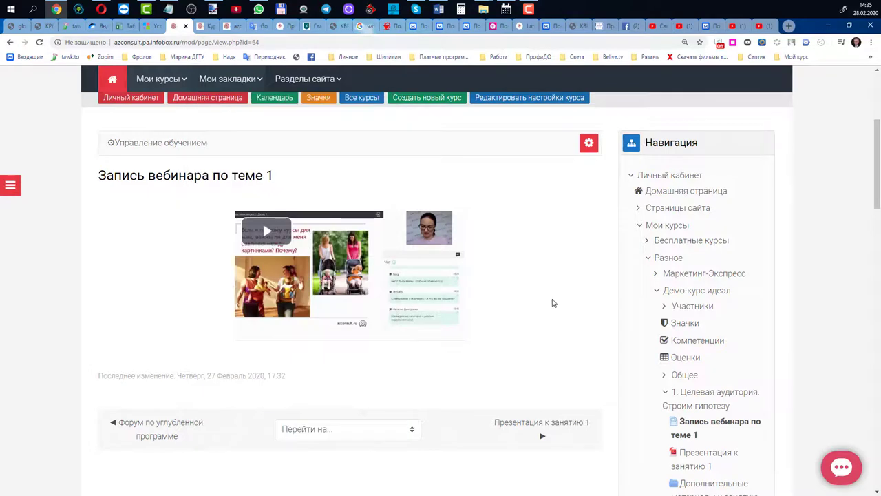
Open the topic "1. Целевая аудитория. Строим гипотезу" from the course tree and view its elements.
left_click(708, 393)
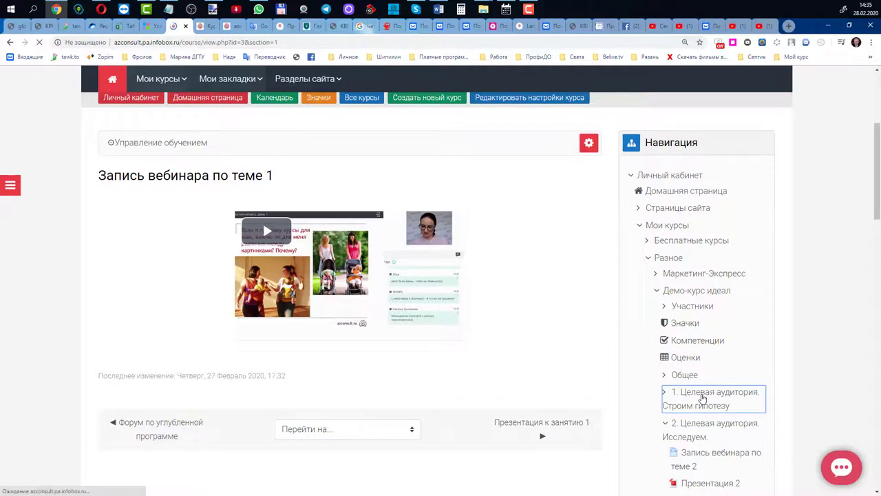
scroll(481, 388, "down", 4)
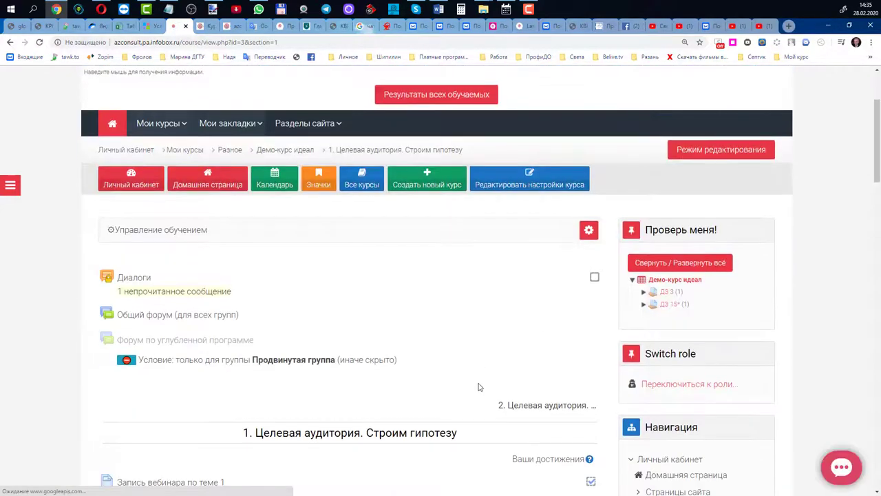
scroll(479, 386, "down", 1)
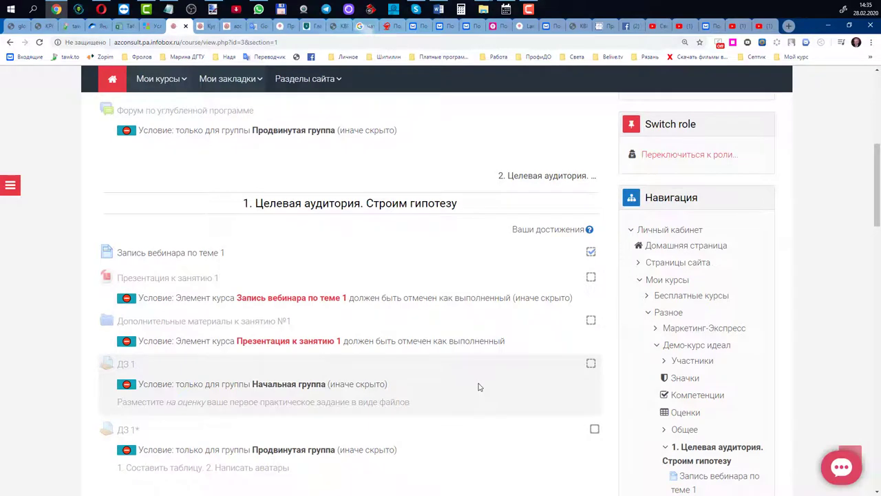
scroll(479, 387, "down", 1)
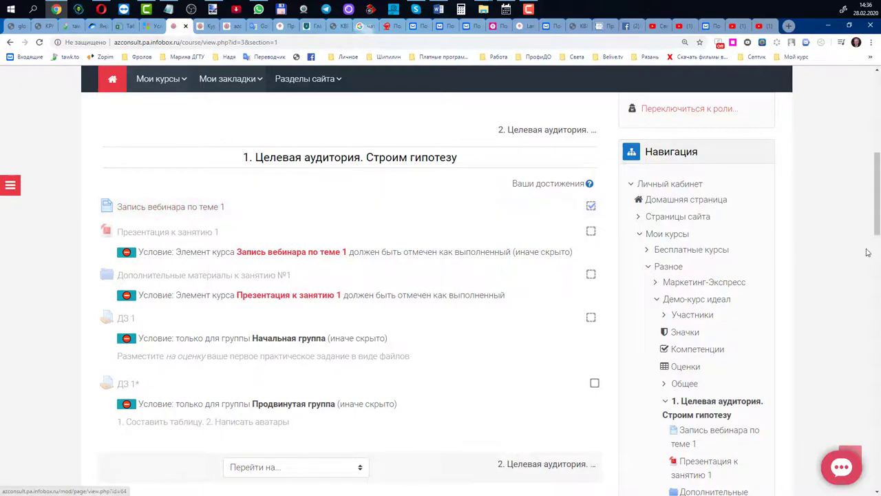
Compare the course completion progress bar with the completion mark beside "Запись вебинара по теме 1".
left_click_drag(878, 232, 878, 151)
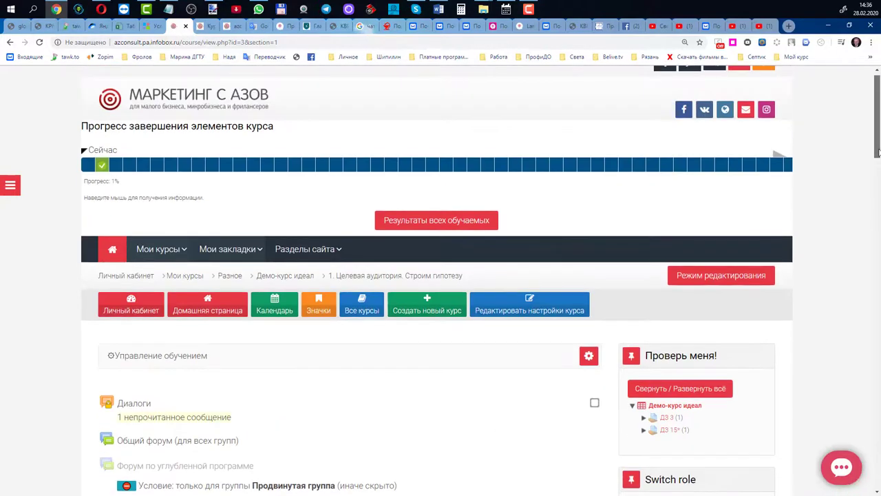
mouse_move(104, 167)
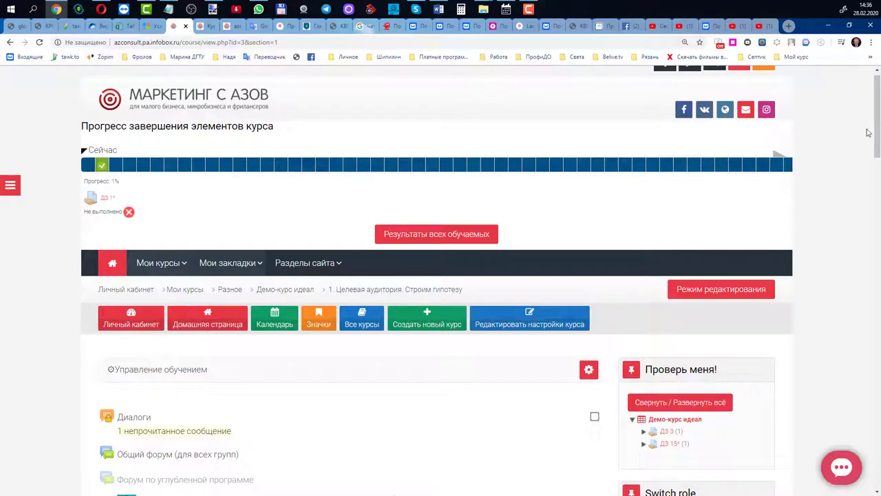
left_click_drag(877, 119, 872, 193)
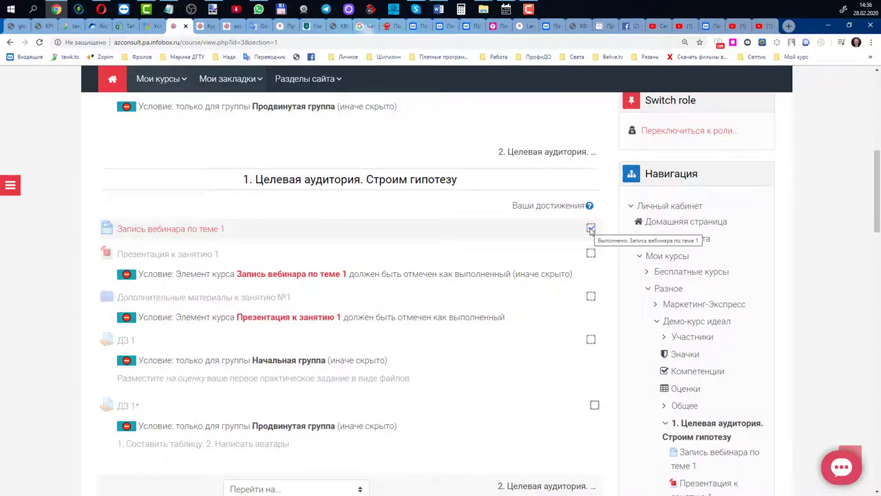
left_click_drag(878, 219, 879, 127)
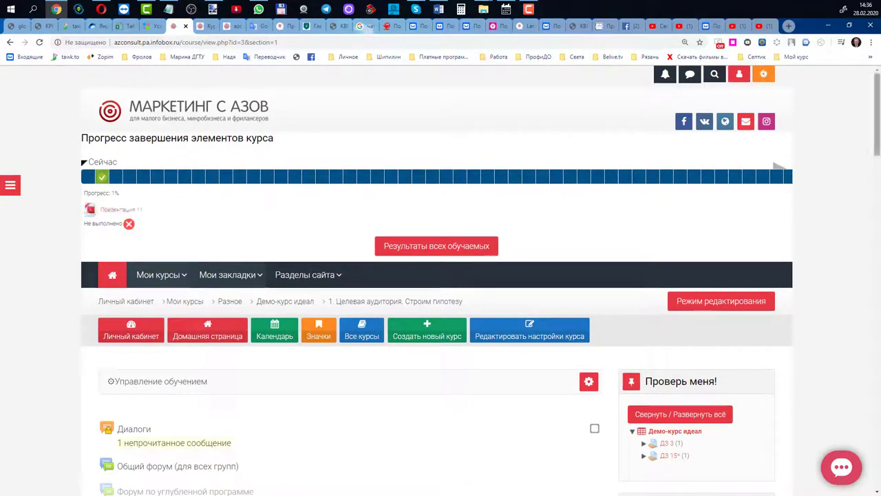
left_click_drag(878, 127, 856, 206)
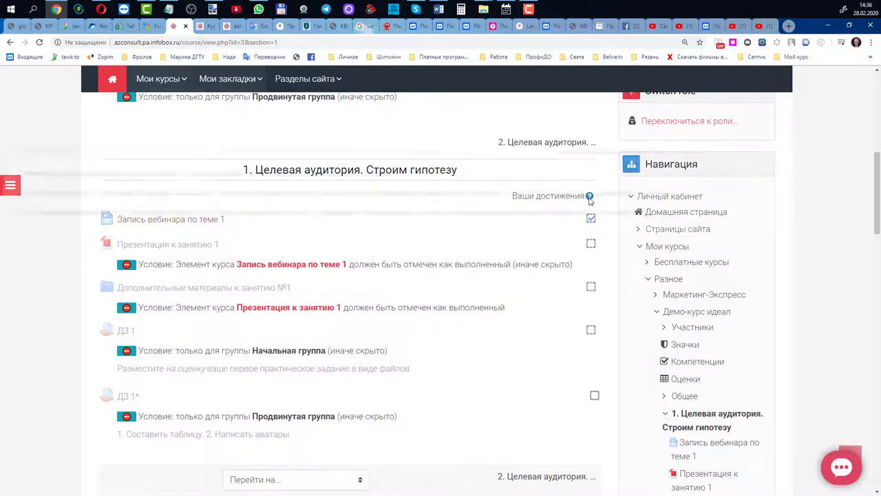
Read and close the help for "Ваши достижения", and examine the access conditions and completion boxes of topic 1's elements.
left_click(589, 197)
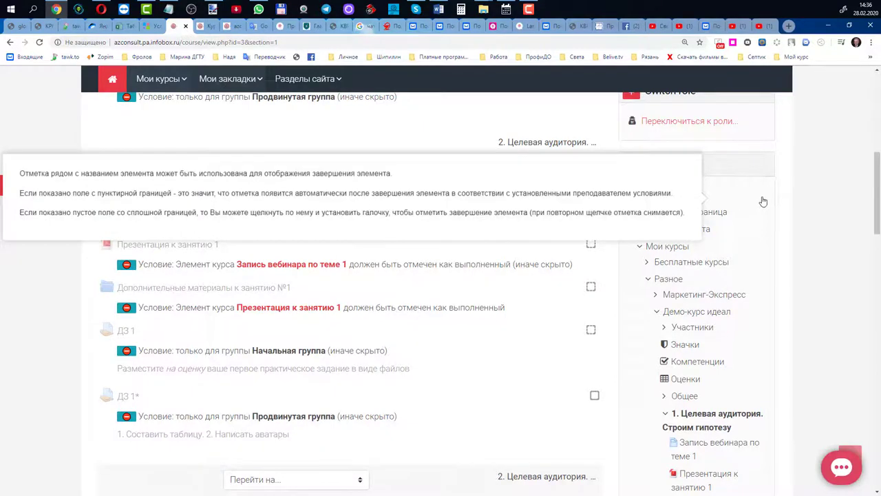
left_click(821, 202)
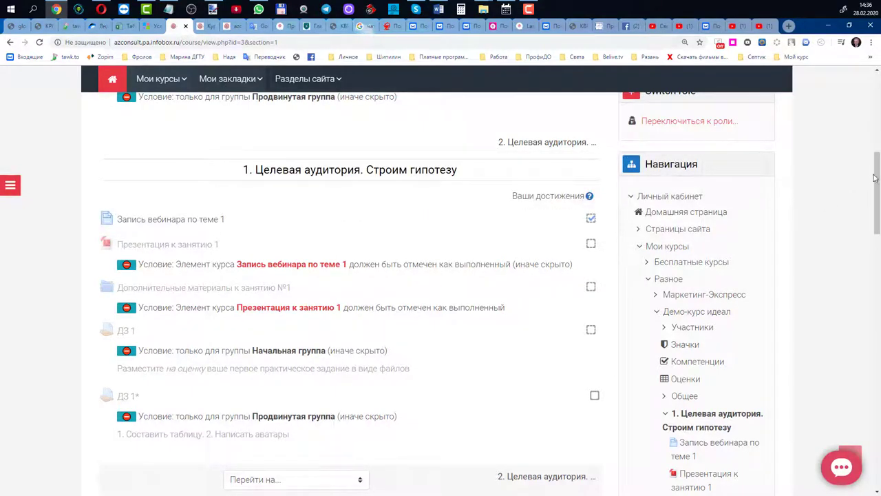
scroll(876, 182, "down", 1)
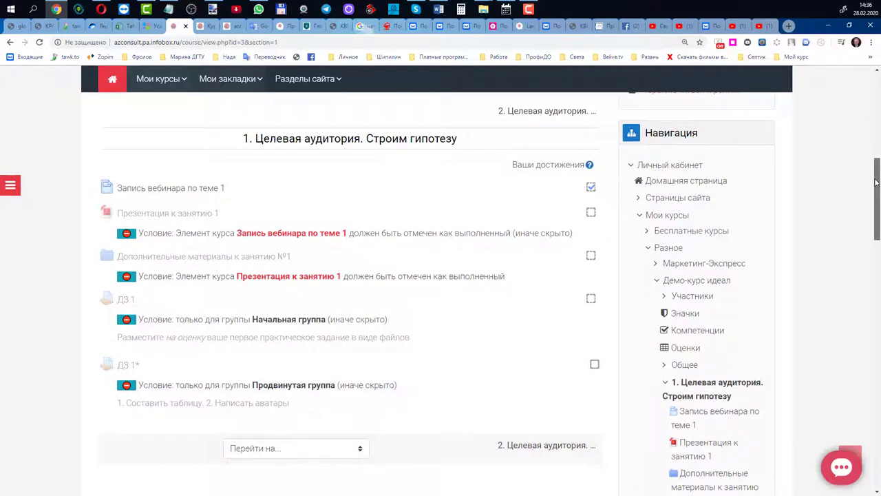
scroll(876, 182, "down", 1)
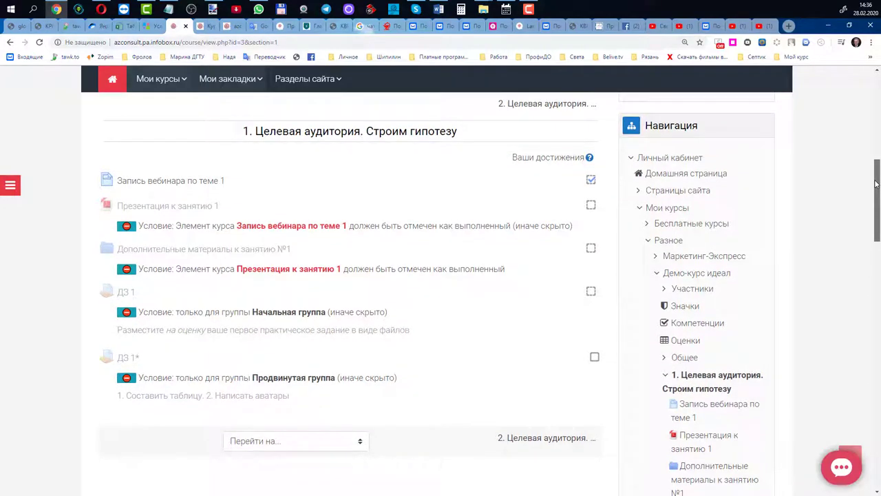
left_click_drag(876, 184, 876, 186)
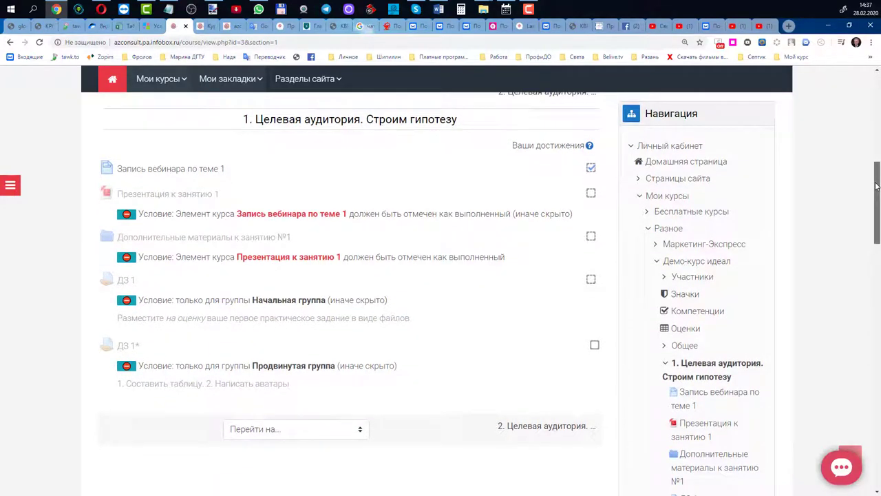
scroll(876, 185, "down", 1)
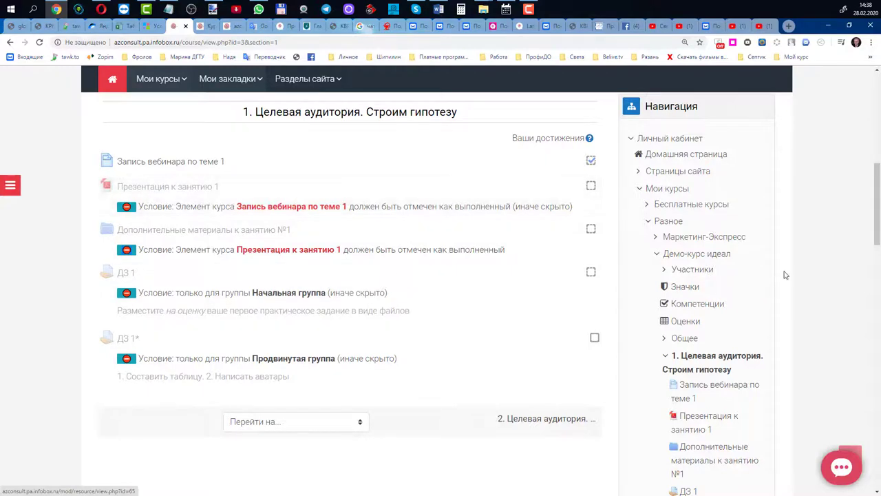
scroll(879, 209, "up", 5)
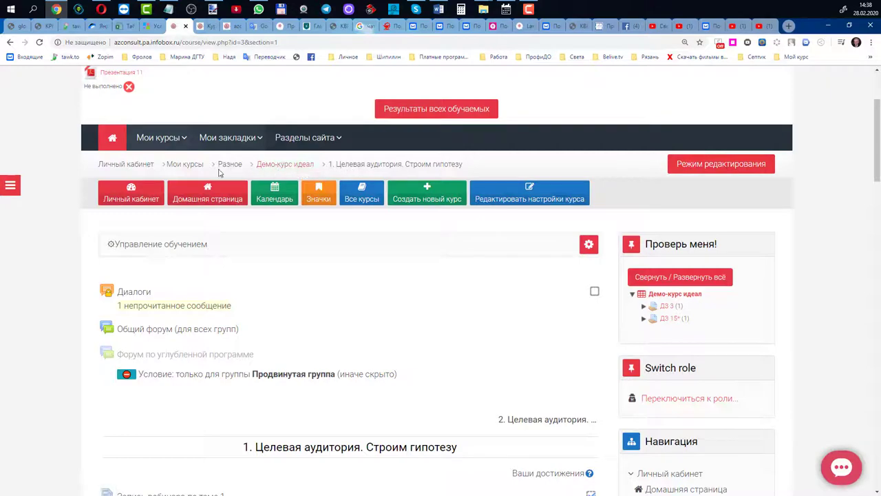
Return to the main page of the course "Демо-курс идеал" and turn on editing mode.
left_click(286, 166)
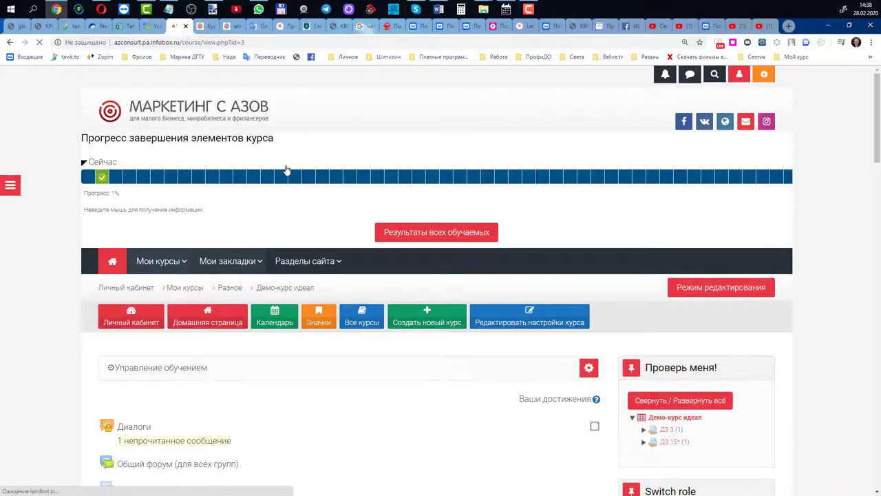
left_click(229, 261)
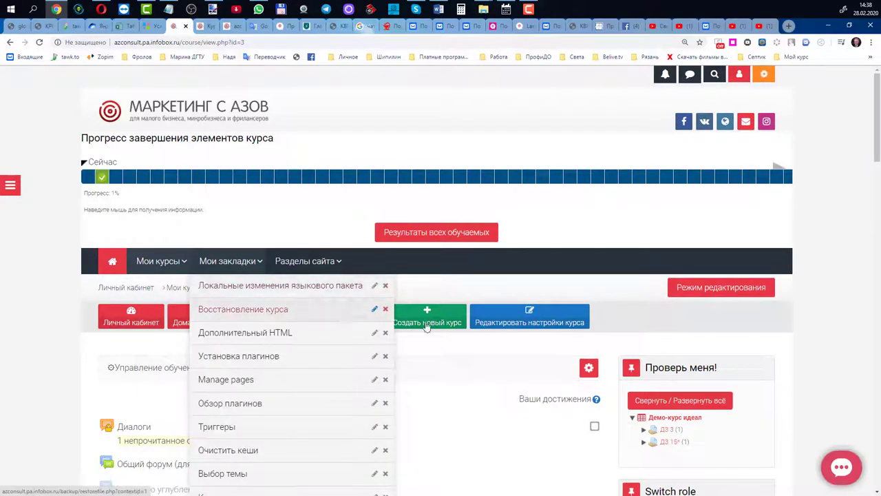
left_click(432, 353)
scroll(432, 354, "down", 2)
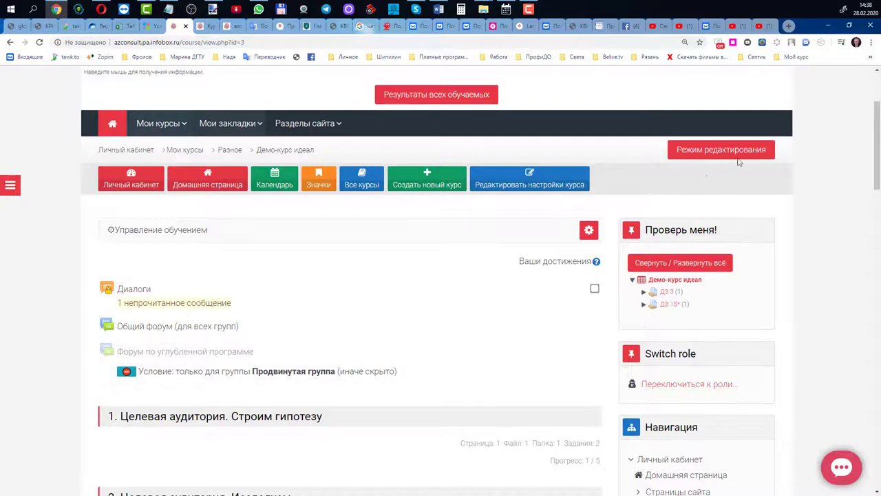
left_click(741, 157)
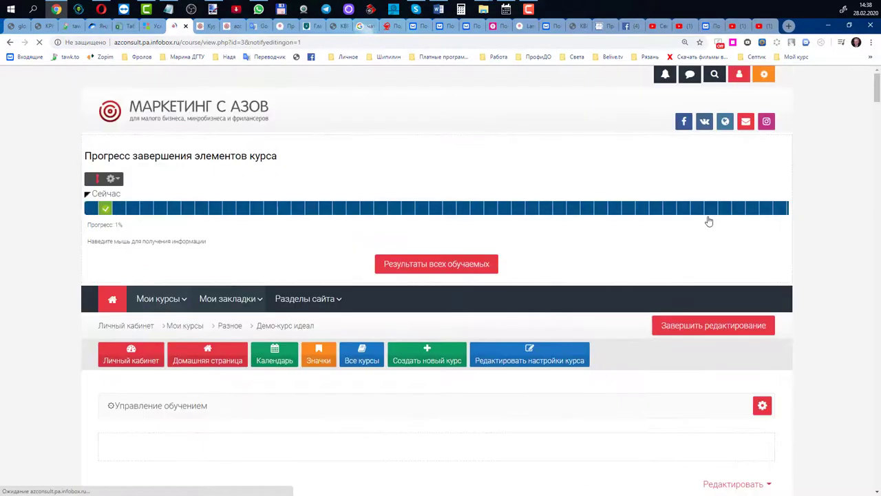
Look through the course topics from "1. Целевая аудитория. Строим гипотезу" to "12. Сайты и лендинги" with their editing controls and access conditions.
scroll(599, 263, "down", 5)
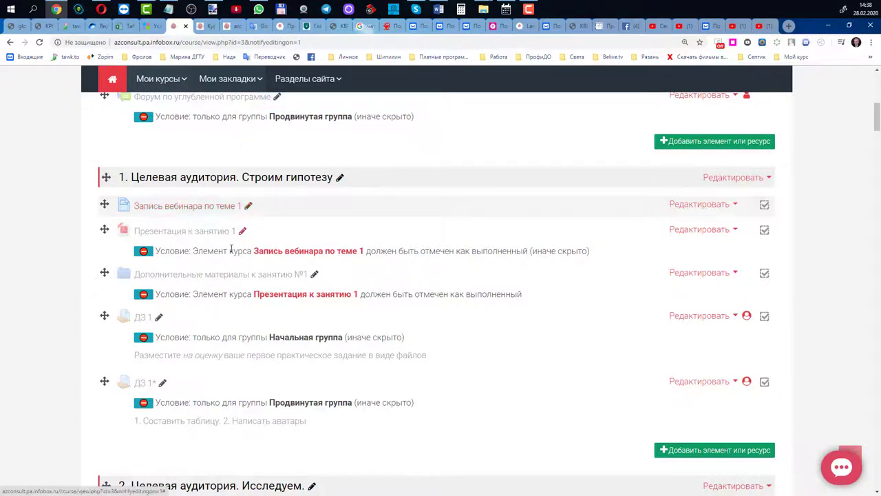
scroll(210, 242, "down", 12)
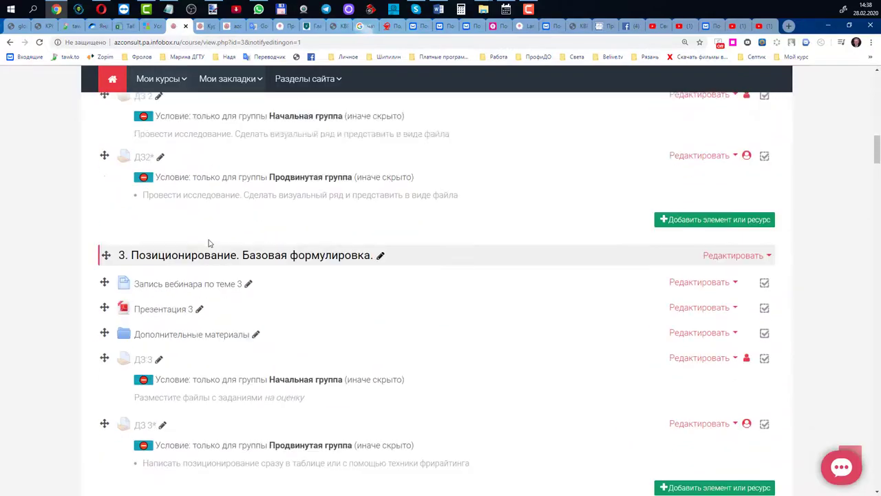
scroll(210, 243, "down", 10)
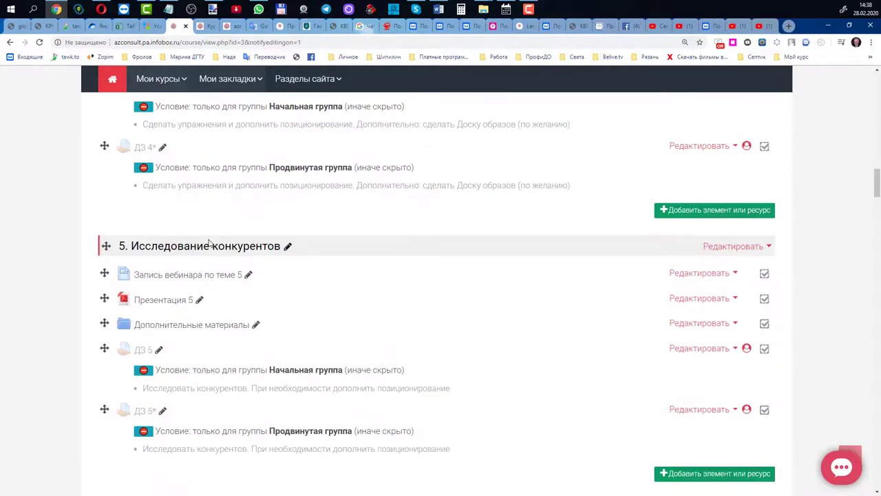
scroll(210, 245, "down", 10)
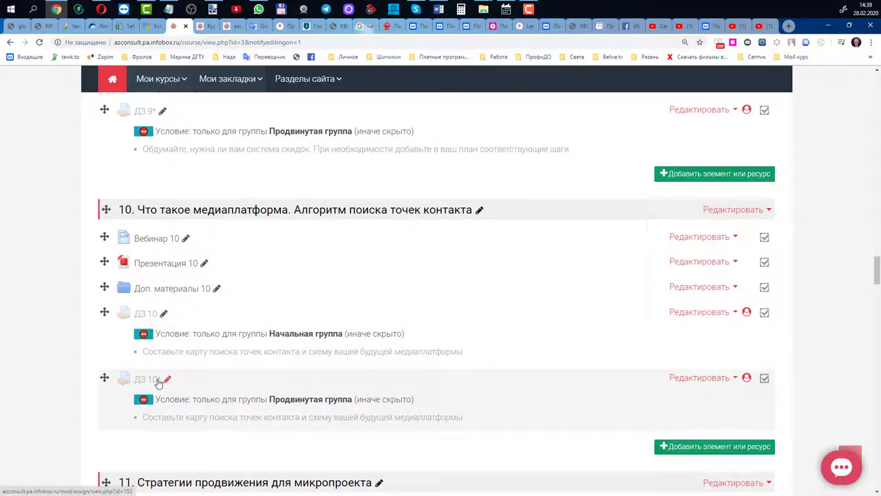
scroll(158, 383, "down", 4)
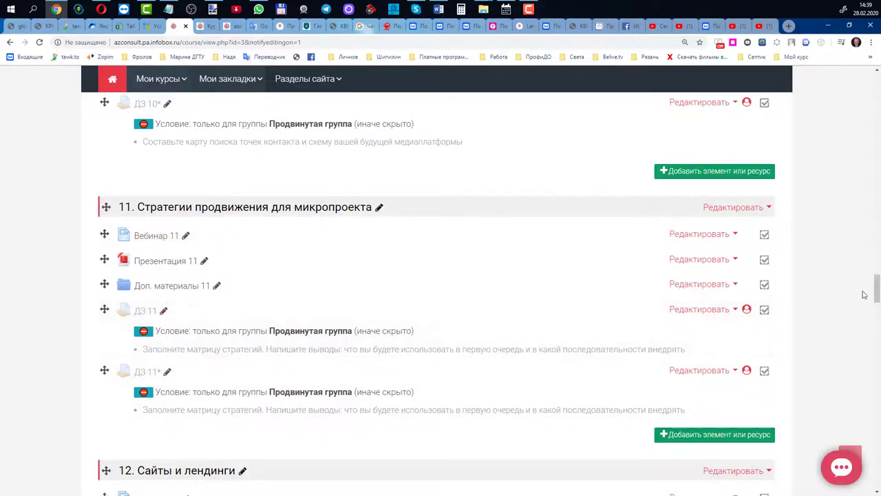
Open the students' grade report ("Оценки") from the course's "Управление обучением" options and bring its grade table into view.
left_click_drag(874, 291, 863, 92)
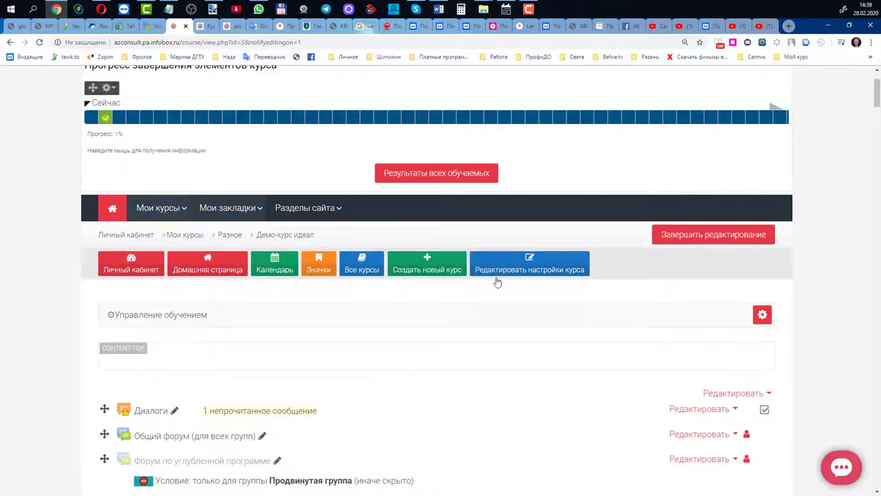
left_click(173, 317)
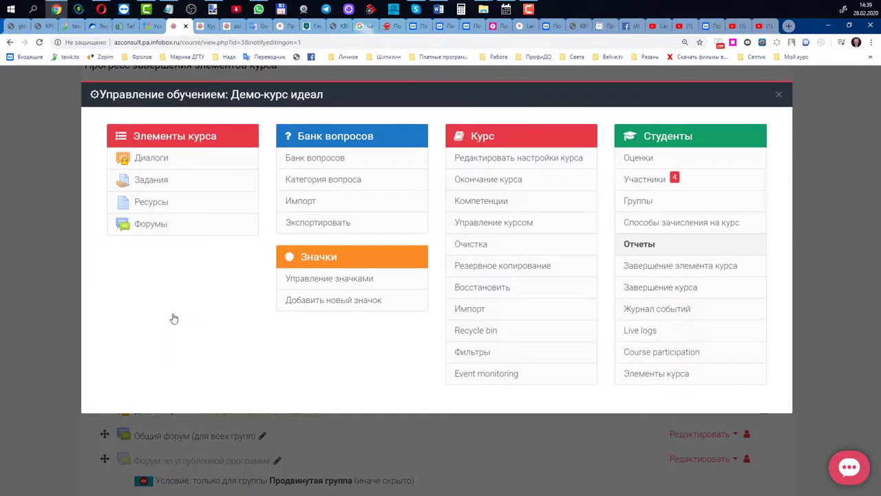
left_click(645, 163)
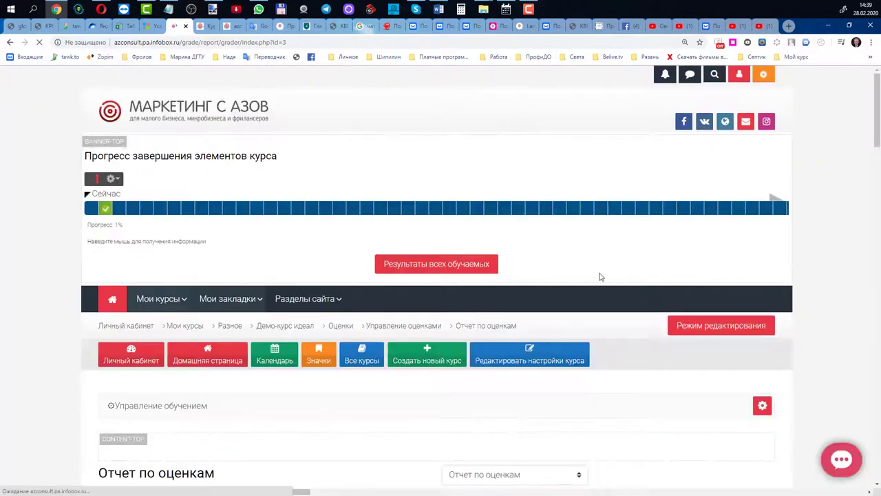
scroll(599, 276, "down", 5)
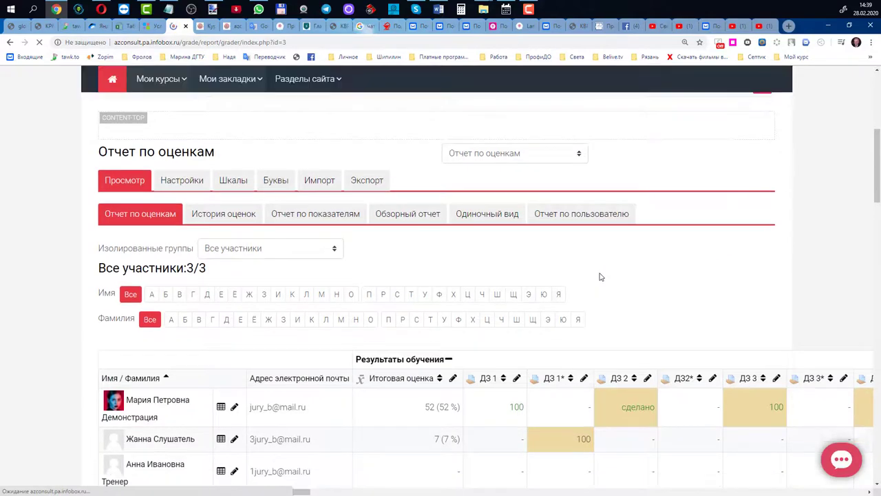
scroll(599, 276, "down", 1)
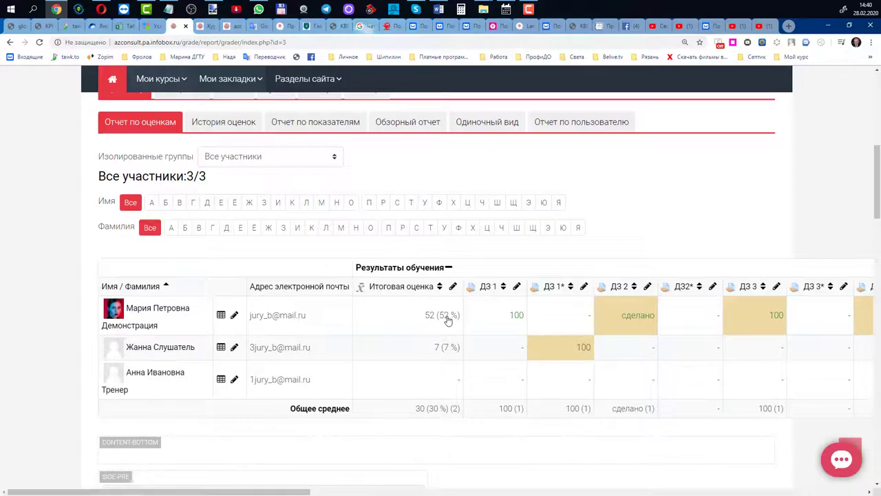
Examine all participants' homework grades in the report, from ДЗ 1 through ДЗ 15*.
scroll(496, 255, "right", 5)
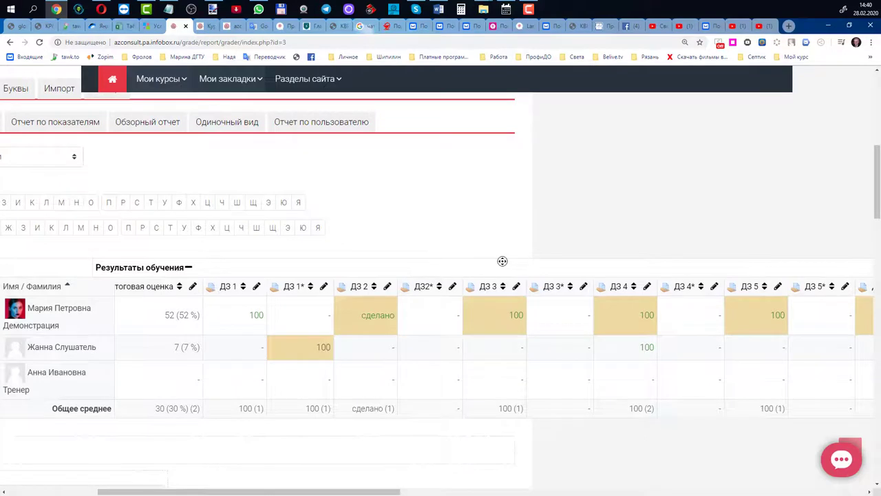
scroll(510, 260, "right", 3)
scroll(540, 264, "right", 6)
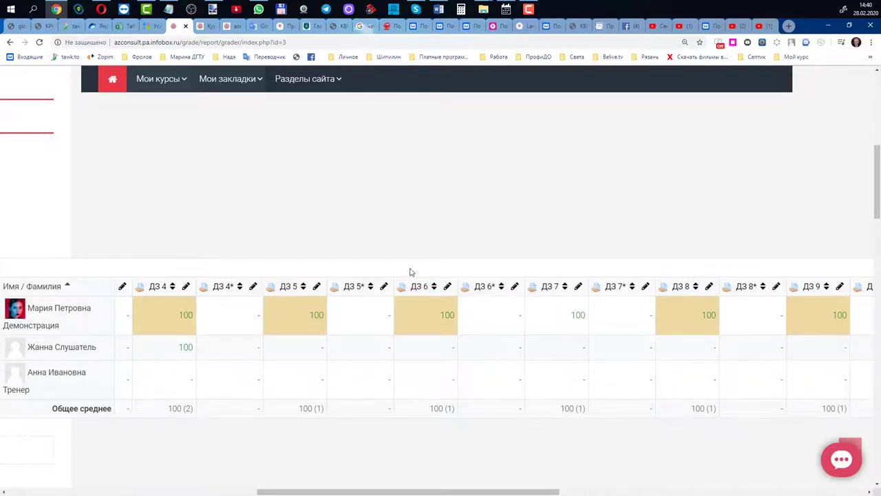
scroll(444, 269, "right", 2)
scroll(450, 267, "right", 6)
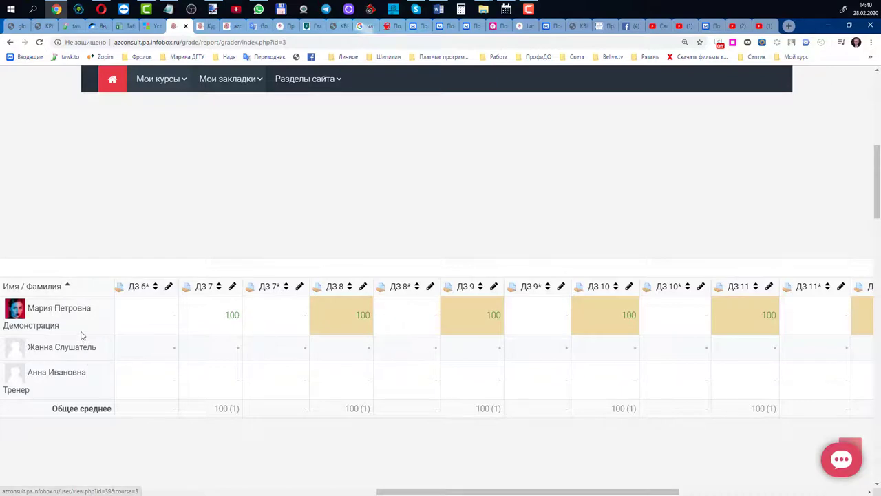
scroll(346, 266, "right", 10)
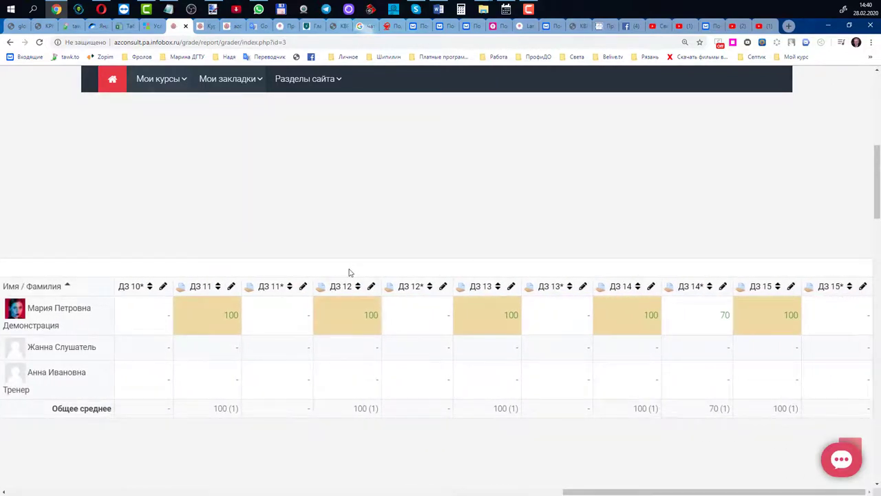
scroll(315, 271, "left", 15)
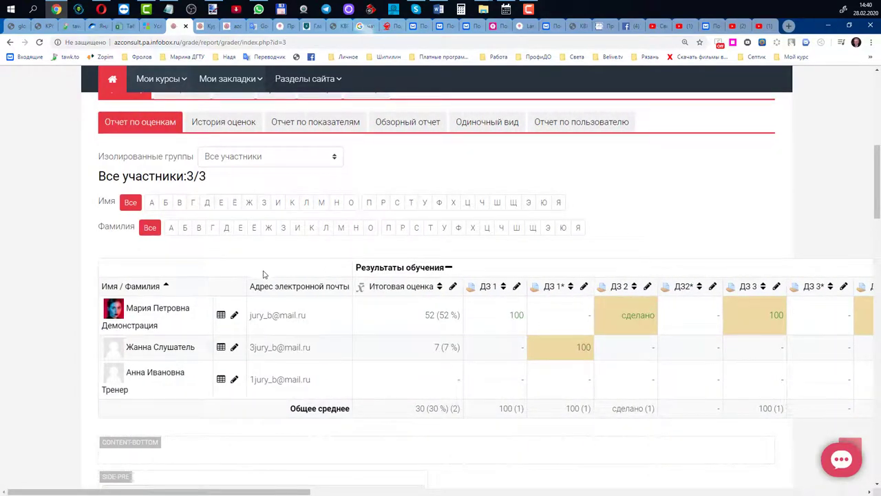
Filter the grade report to the isolated group "Начальная группа" and view its results.
left_click(339, 158)
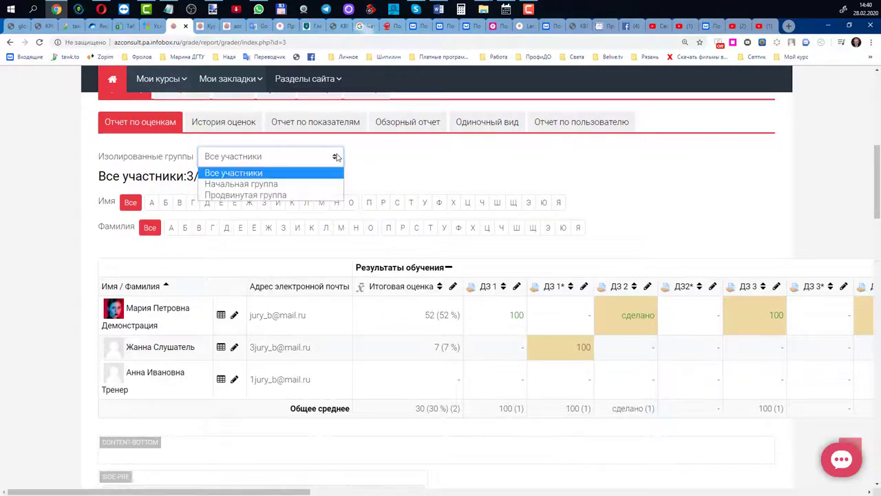
left_click(273, 187)
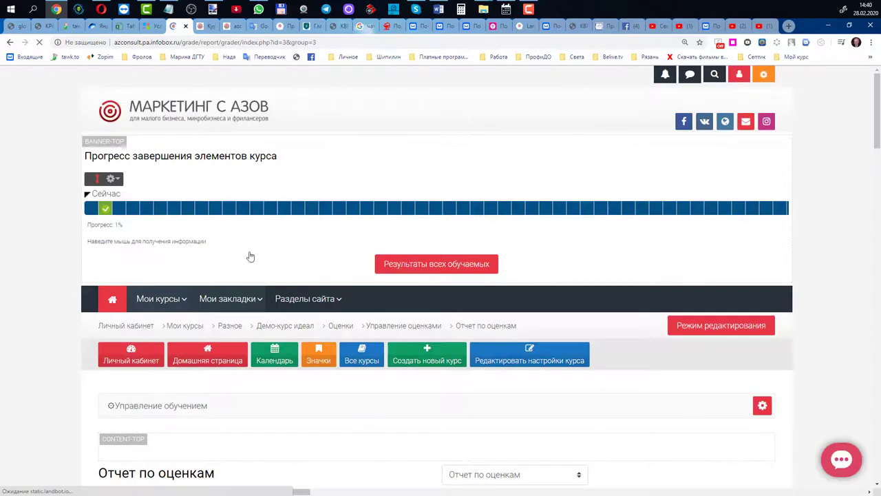
left_click(228, 298)
scroll(81, 406, "down", 3)
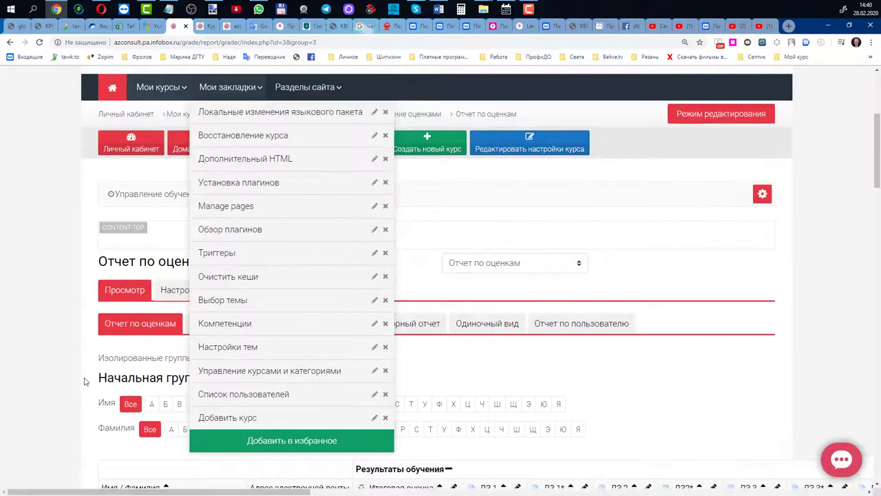
left_click(84, 380)
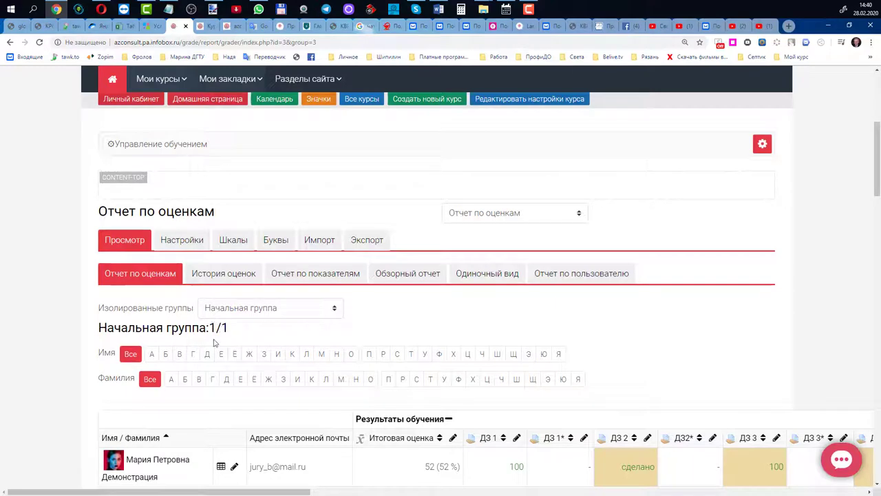
scroll(207, 354, "down", 1)
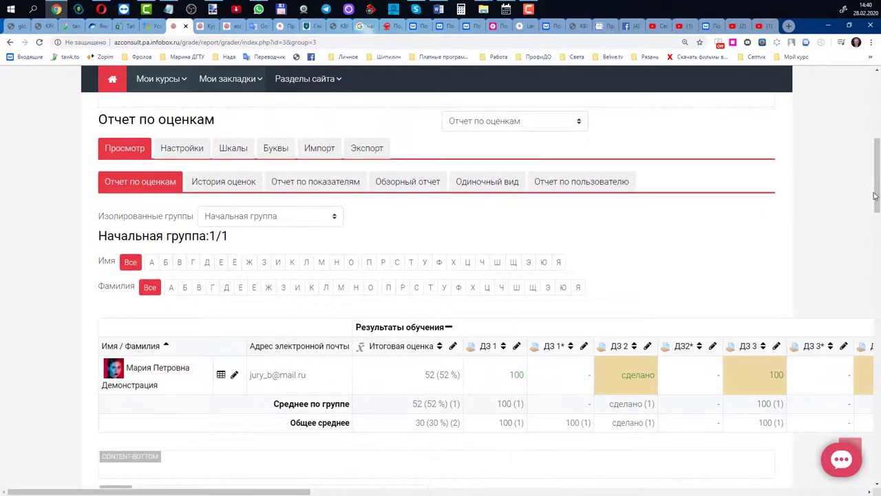
Return from the grade report to the "Демо-курс идеал" course page and look over its general section in editing mode.
left_click_drag(874, 196, 879, 148)
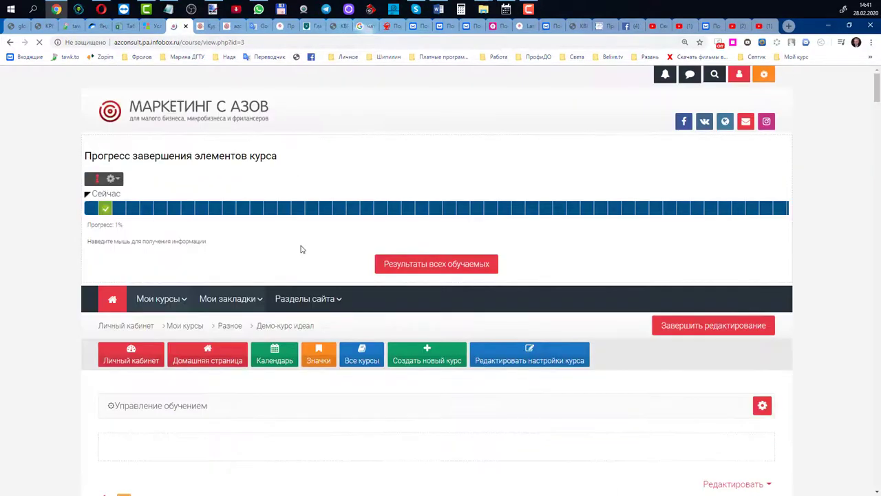
scroll(387, 299, "down", 2)
scroll(436, 309, "down", 2)
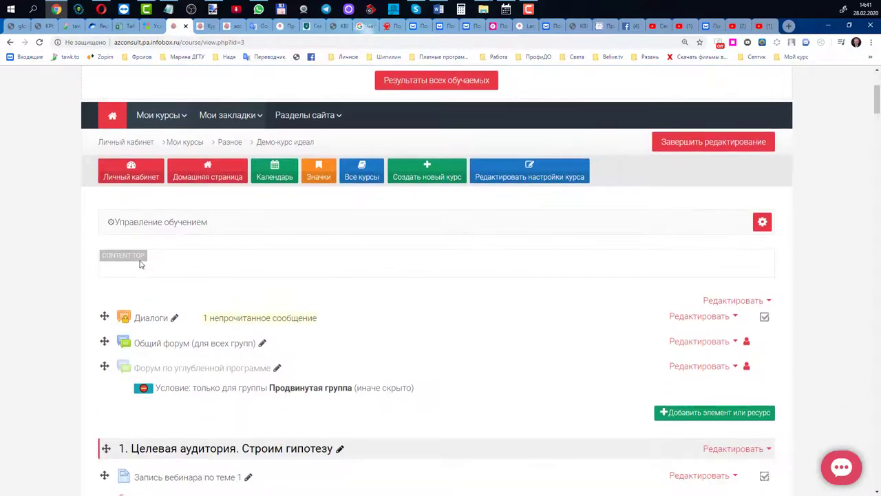
scroll(140, 265, "up", 1)
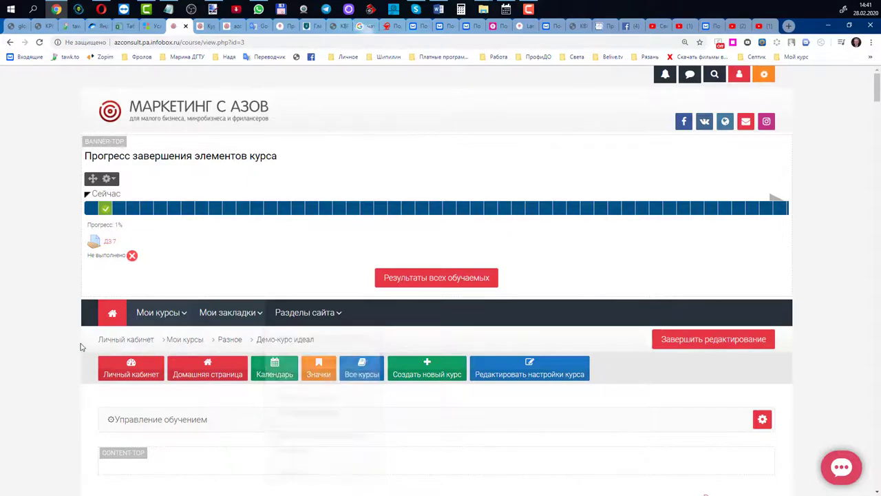
scroll(636, 329, "down", 1)
Move the "Проверь меня!" block to the SIDE-POST region, and move it back above "Switch role" in SIDE-PRE.
left_click_drag(877, 104, 874, 408)
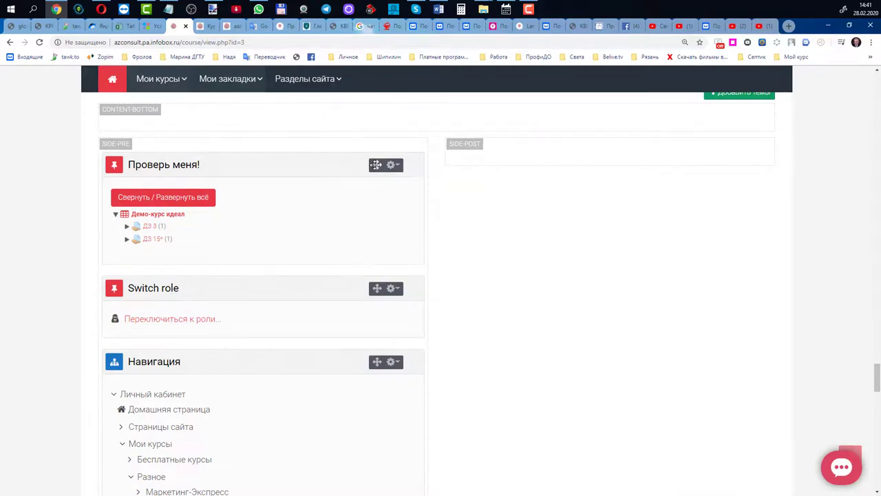
mouse_move(376, 165)
left_mouse_down()
mouse_move(374, 173)
mouse_move(376, 166)
left_mouse_up()
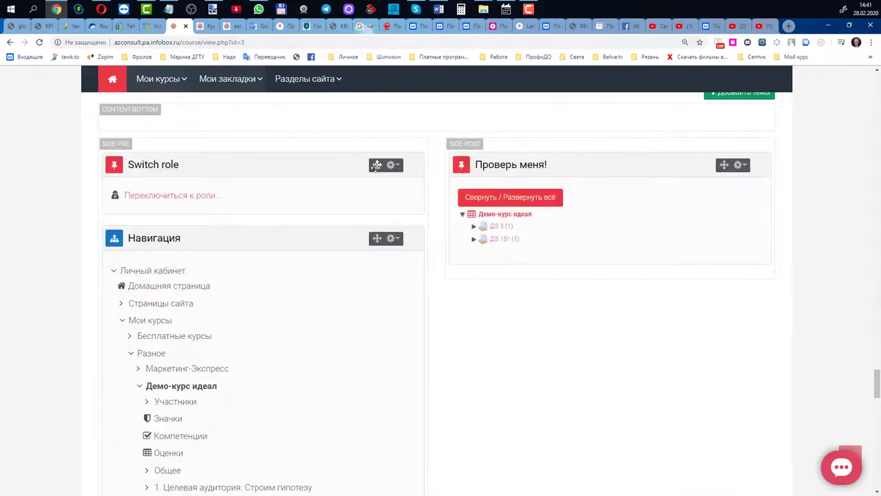
left_click_drag(723, 165, 390, 158)
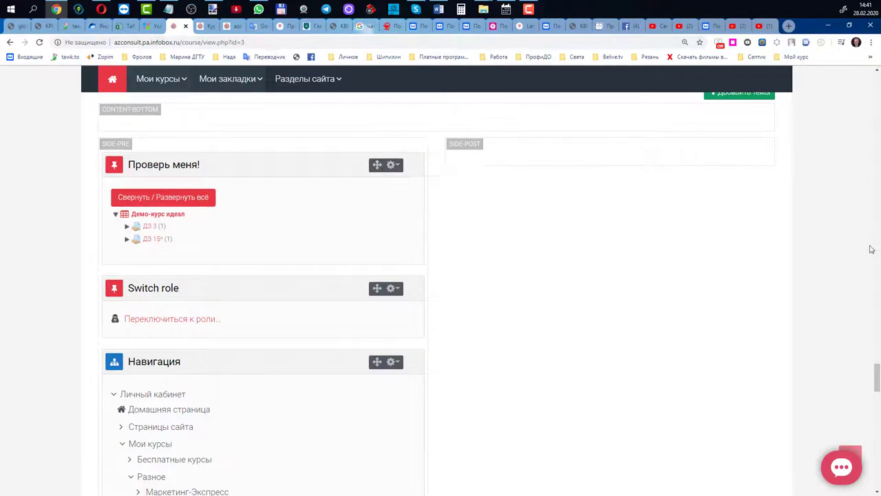
Examine the course progress bar's completion mark for "Запись вебинара по теме 1" and the course's general section.
left_click_drag(877, 375, 878, 82)
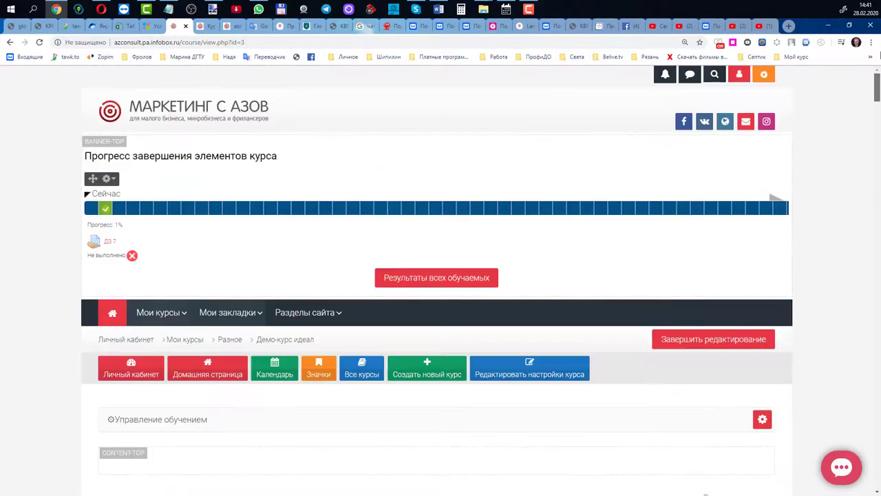
mouse_move(109, 207)
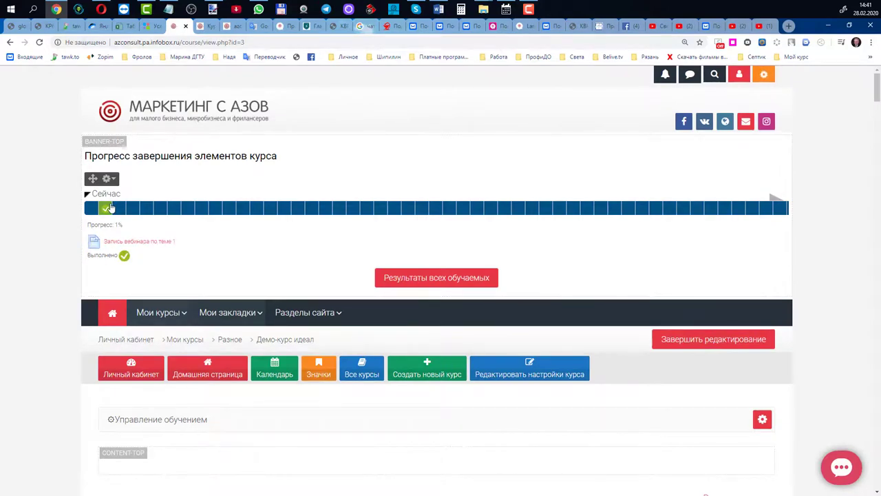
scroll(96, 335, "down", 1)
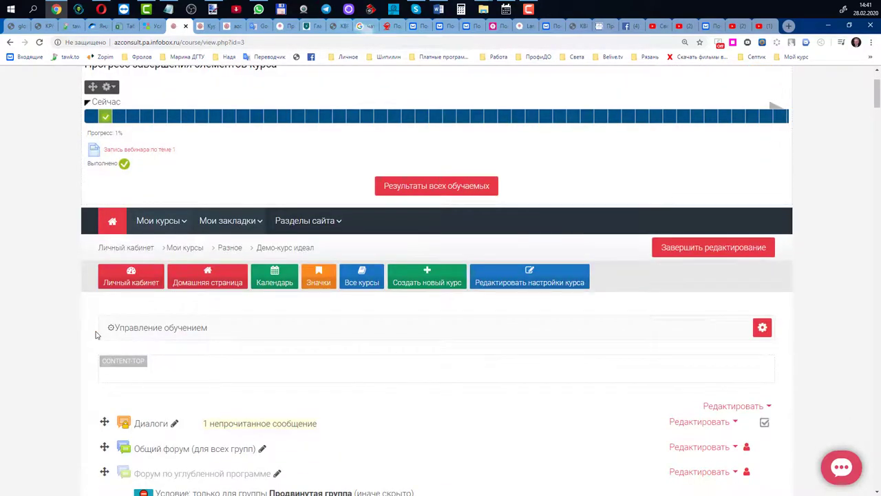
scroll(96, 336, "down", 1)
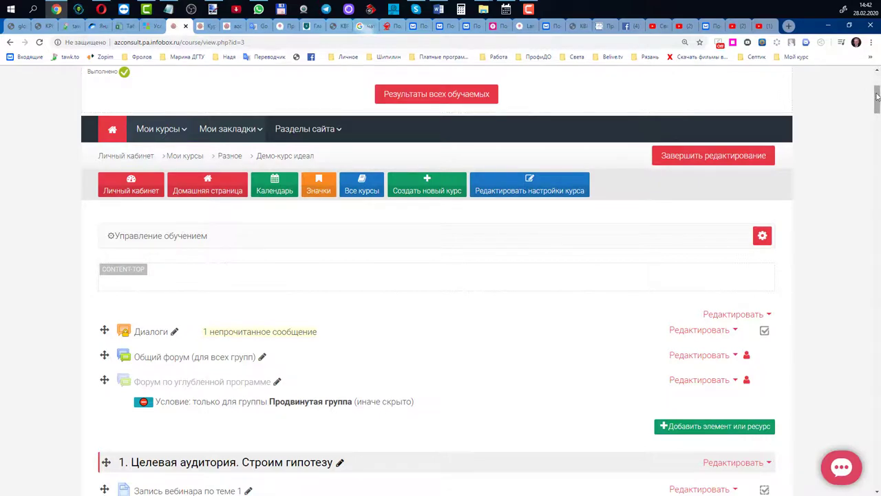
mouse_move(877, 96)
left_mouse_down()
mouse_move(878, 105)
mouse_move(878, 87)
left_mouse_up()
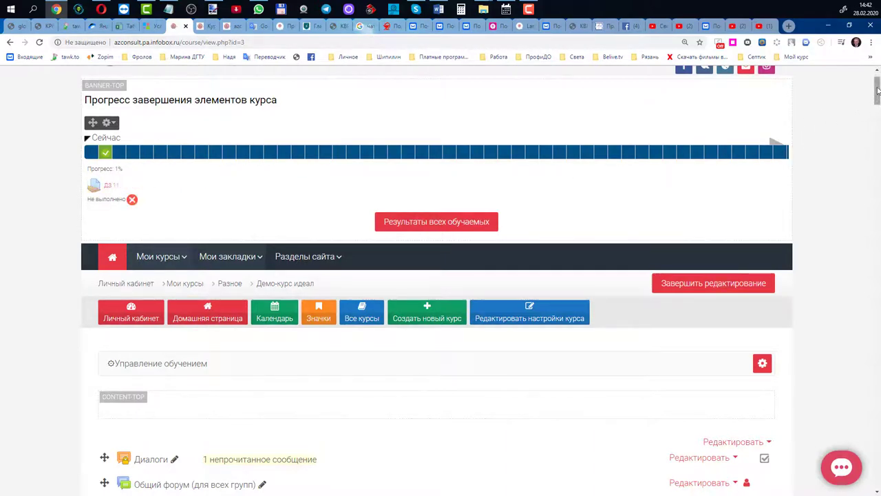
Turn off editing mode on the course page and expand all assignment submissions in the "Проверь меня!" block.
mouse_move(876, 93)
left_mouse_down()
mouse_move(869, 284)
mouse_move(875, 381)
mouse_move(876, 81)
left_mouse_up()
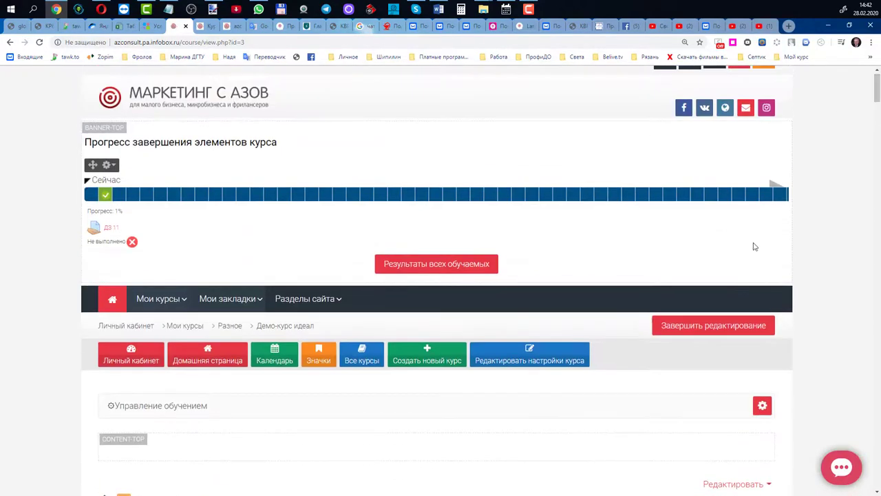
left_click(706, 330)
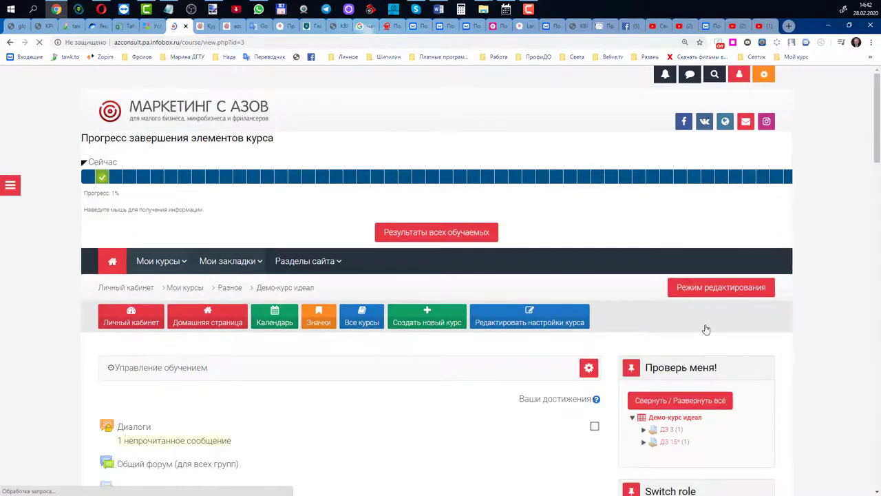
scroll(876, 140, "down", 2)
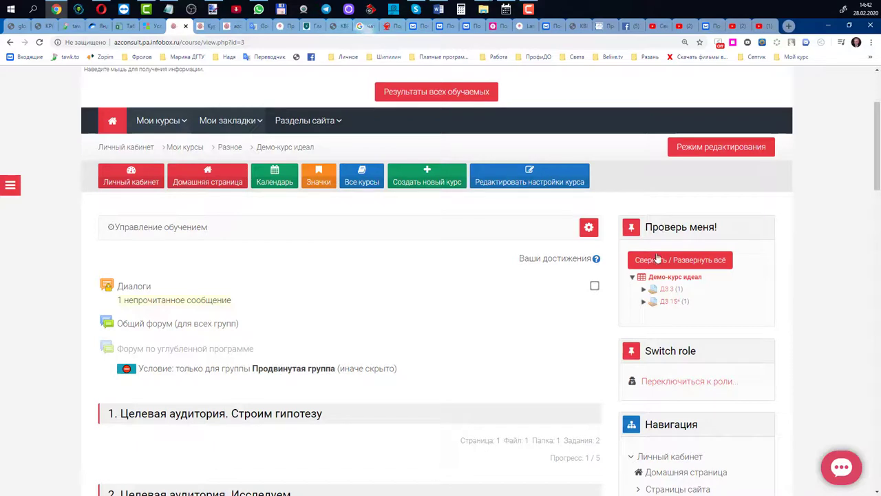
left_click(657, 260)
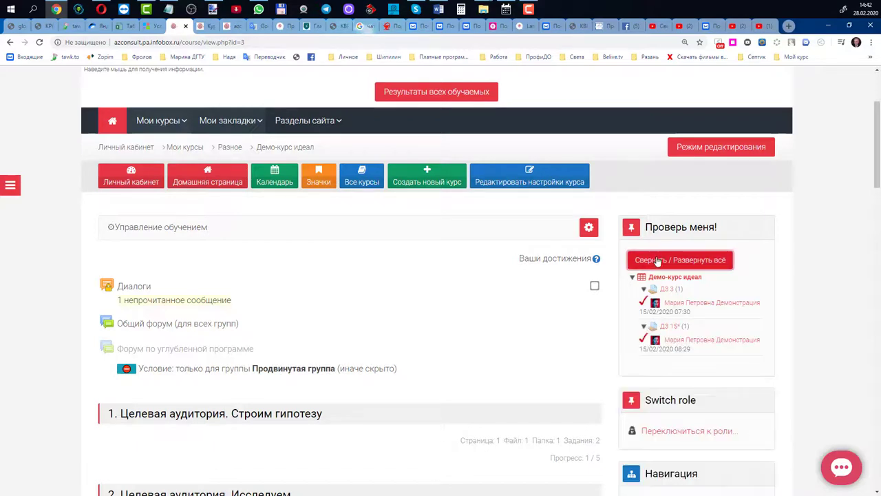
left_click(658, 260)
left_click(657, 260)
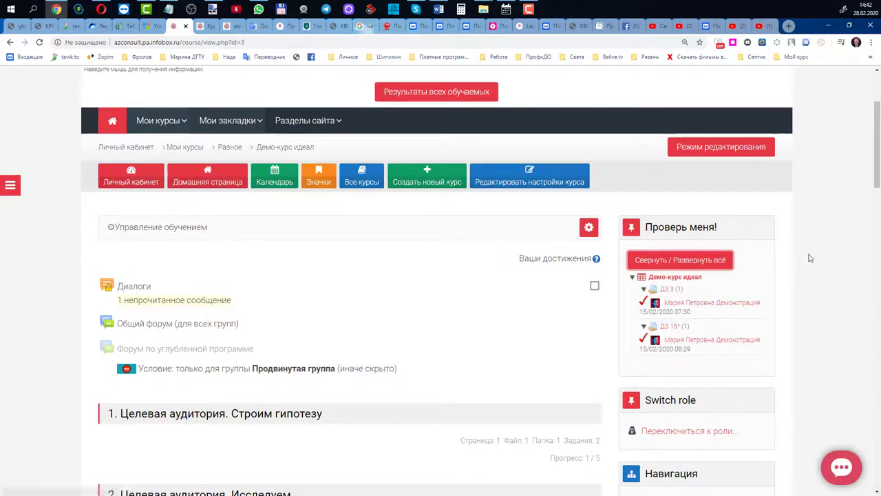
Switch to the "Студент" role through the "Switch role" block and look over the course topics as a student sees them.
scroll(806, 259, "down", 3)
scroll(808, 284, "down", 1)
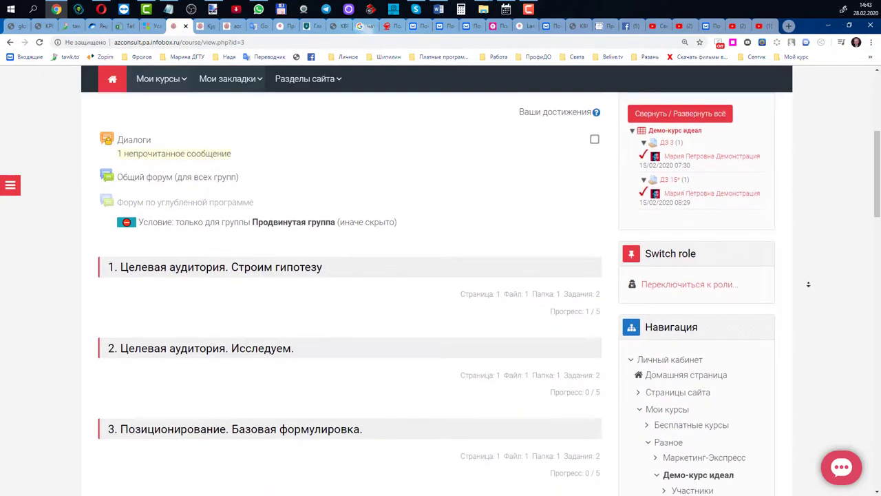
left_click(682, 285)
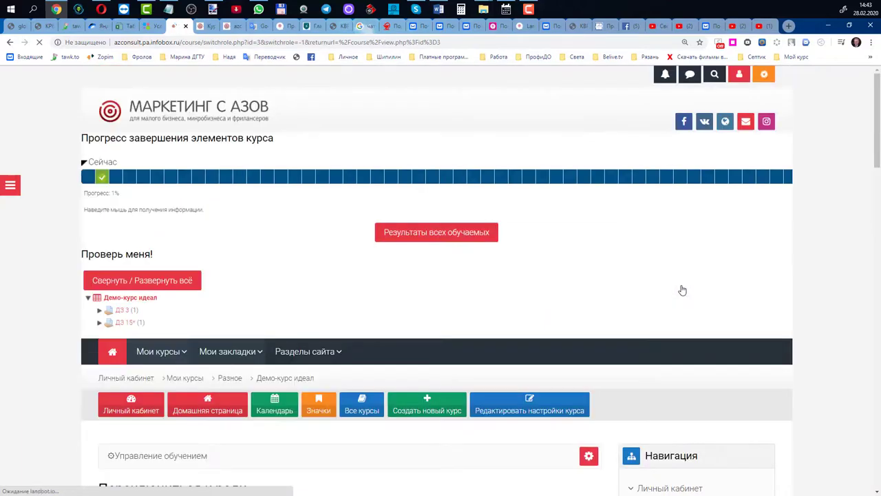
scroll(681, 289, "down", 7)
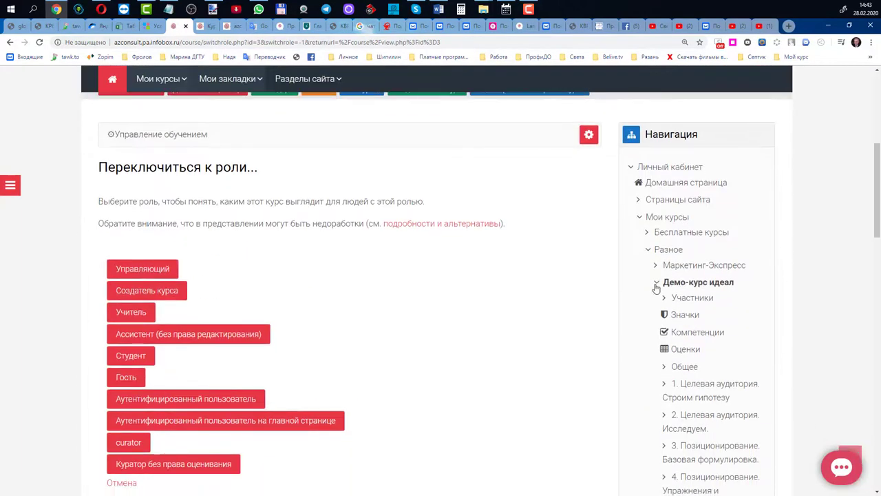
scroll(337, 248, "down", 1)
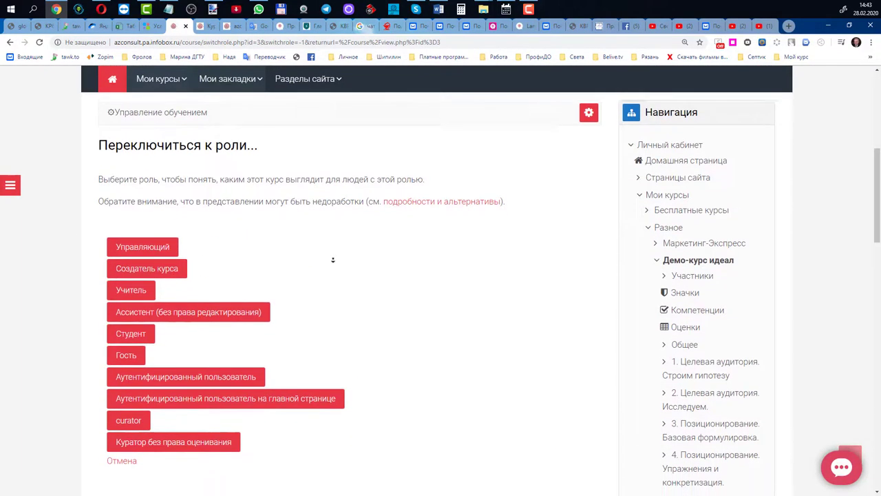
left_click(138, 323)
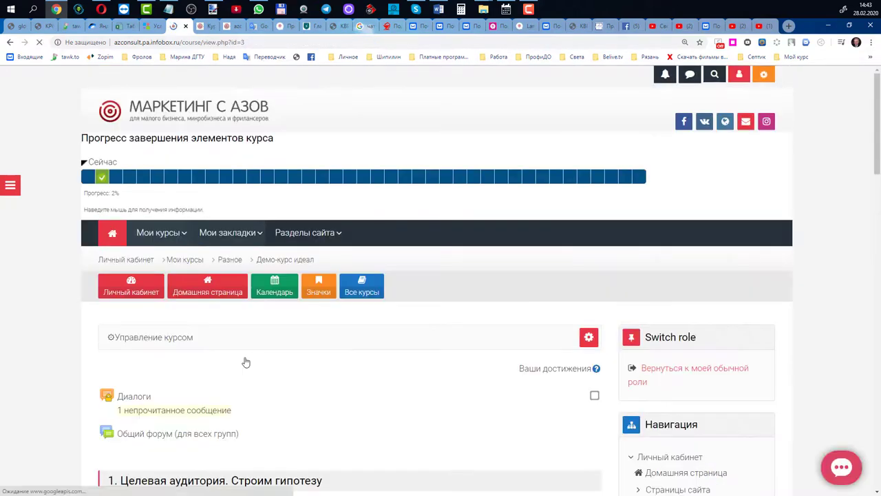
scroll(246, 361, "down", 2)
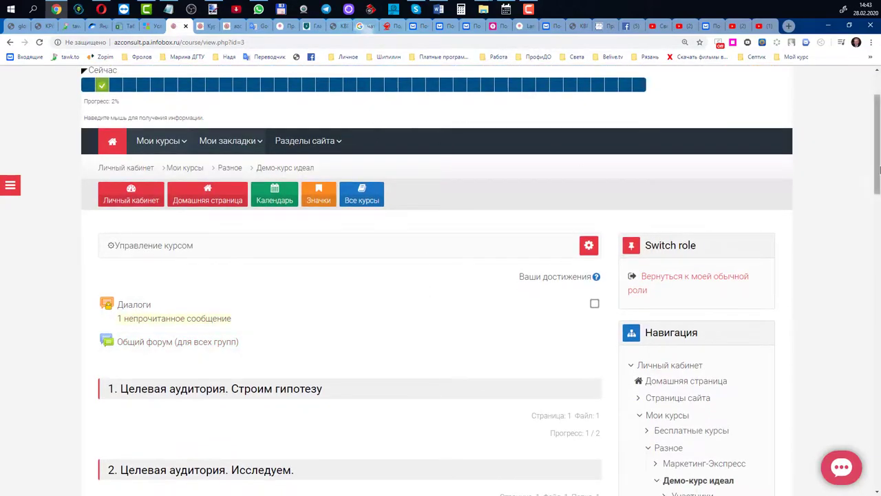
scroll(515, 193, "up", 3)
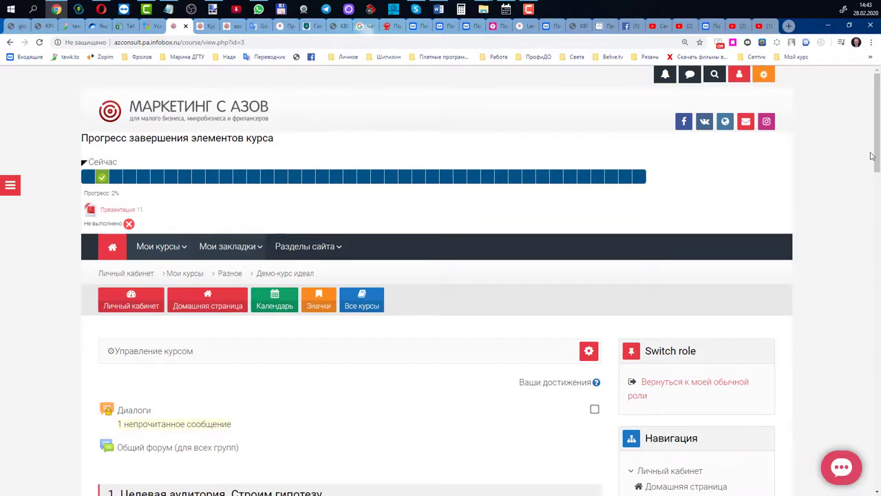
left_click_drag(872, 155, 780, 304)
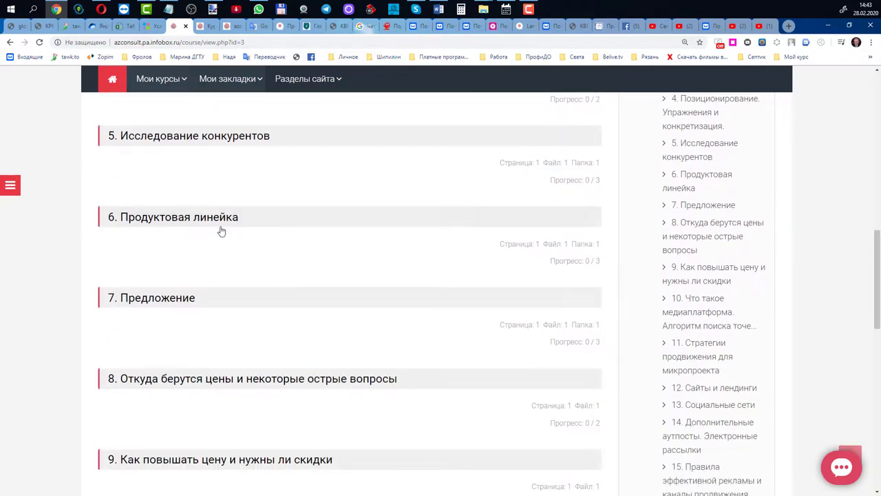
left_click_drag(877, 246, 846, 135)
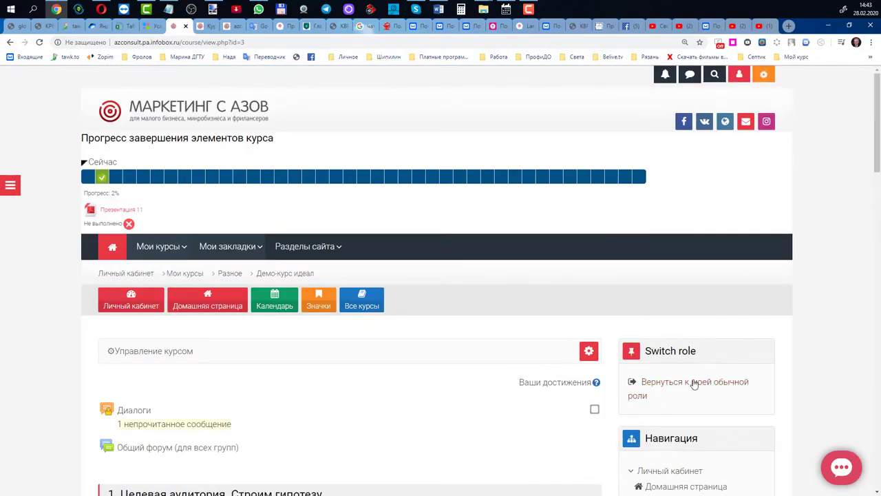
Return to the usual role and look over the course page's general section, blocks and first topics.
left_click(693, 383)
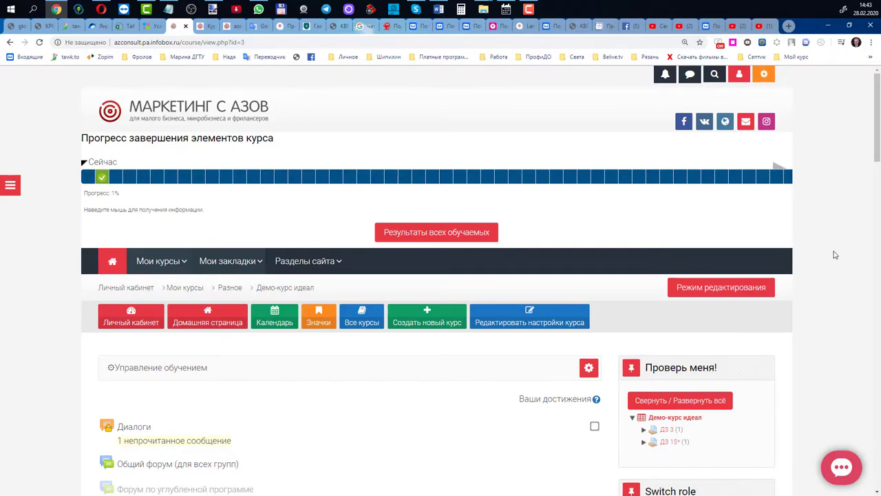
scroll(826, 268, "down", 2)
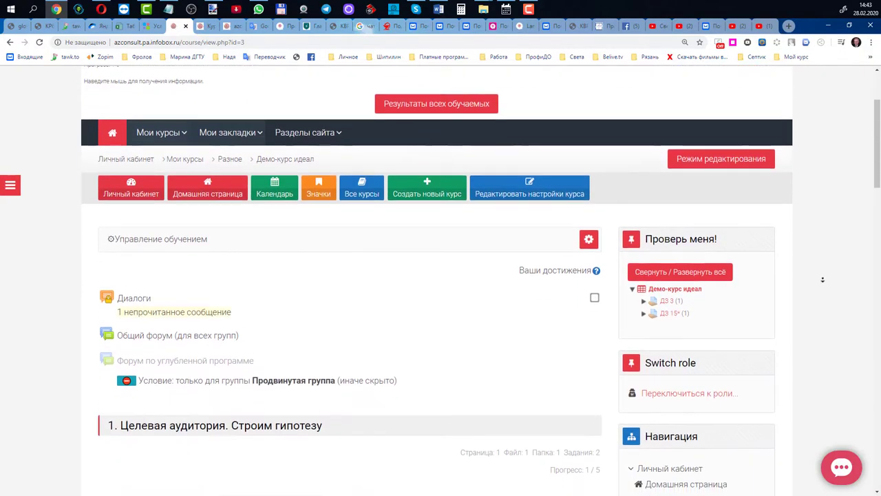
scroll(822, 279, "down", 2)
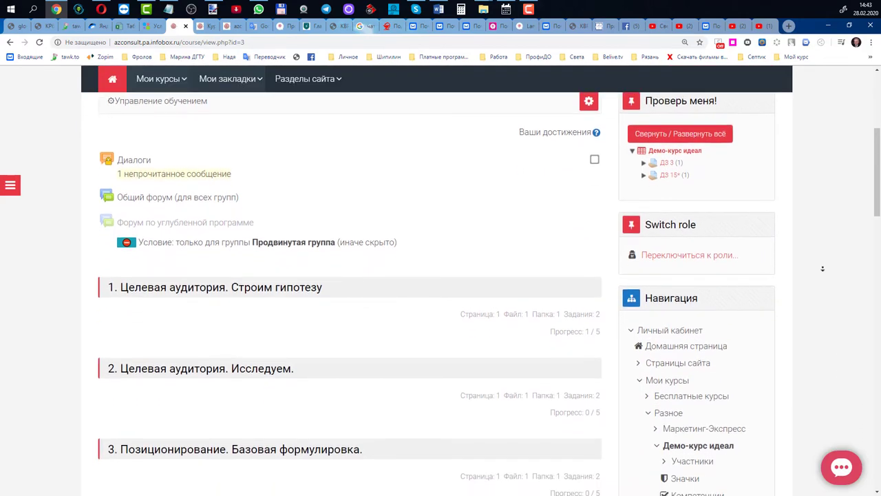
scroll(822, 269, "down", 1)
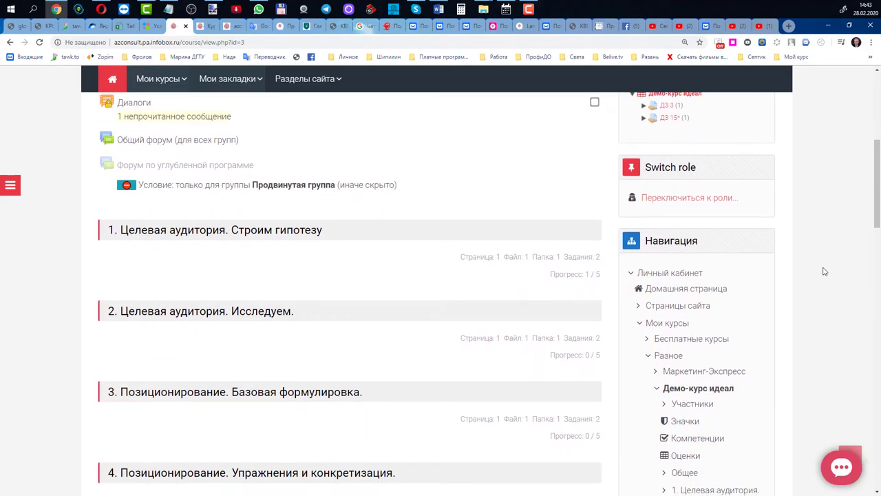